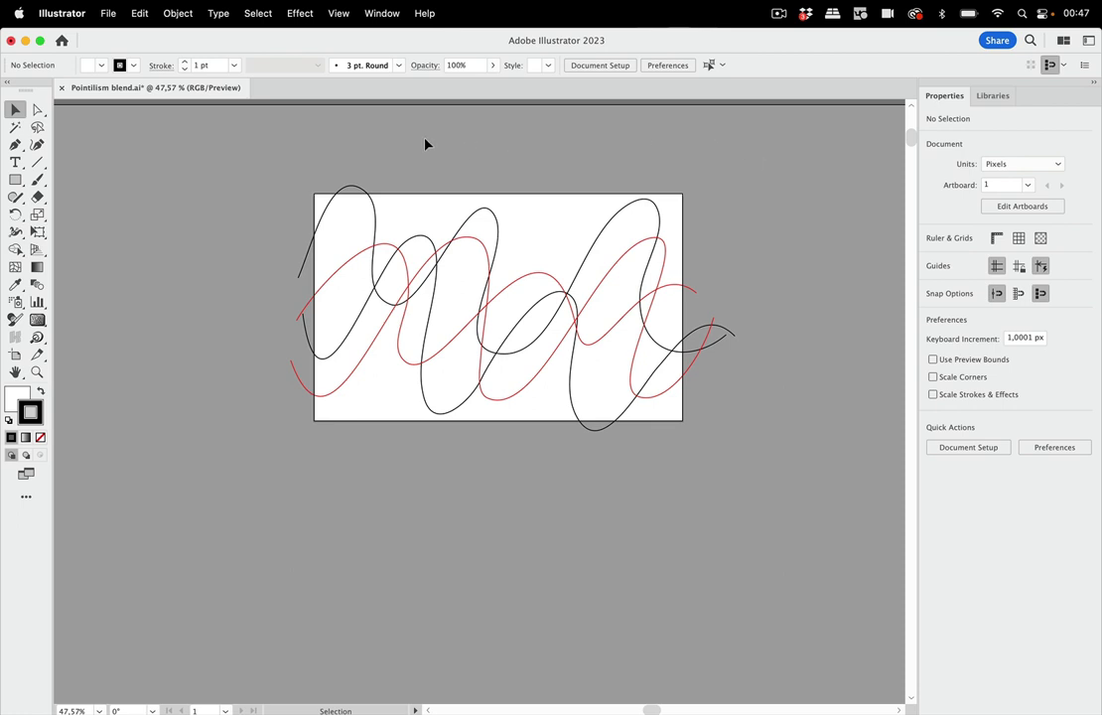
# Step: Draw a 600 × 370 px rectangle at the artboard corner and copy it straight down
pyautogui.click(18, 180)
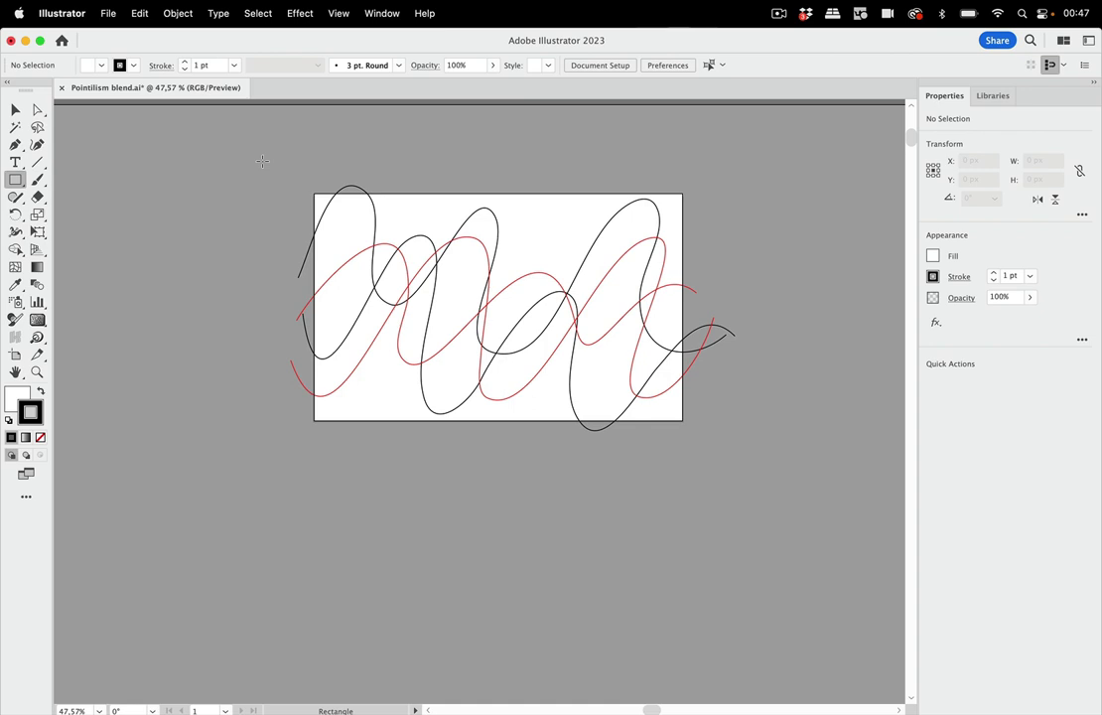
pyautogui.click(313, 195)
pyautogui.click(588, 406)
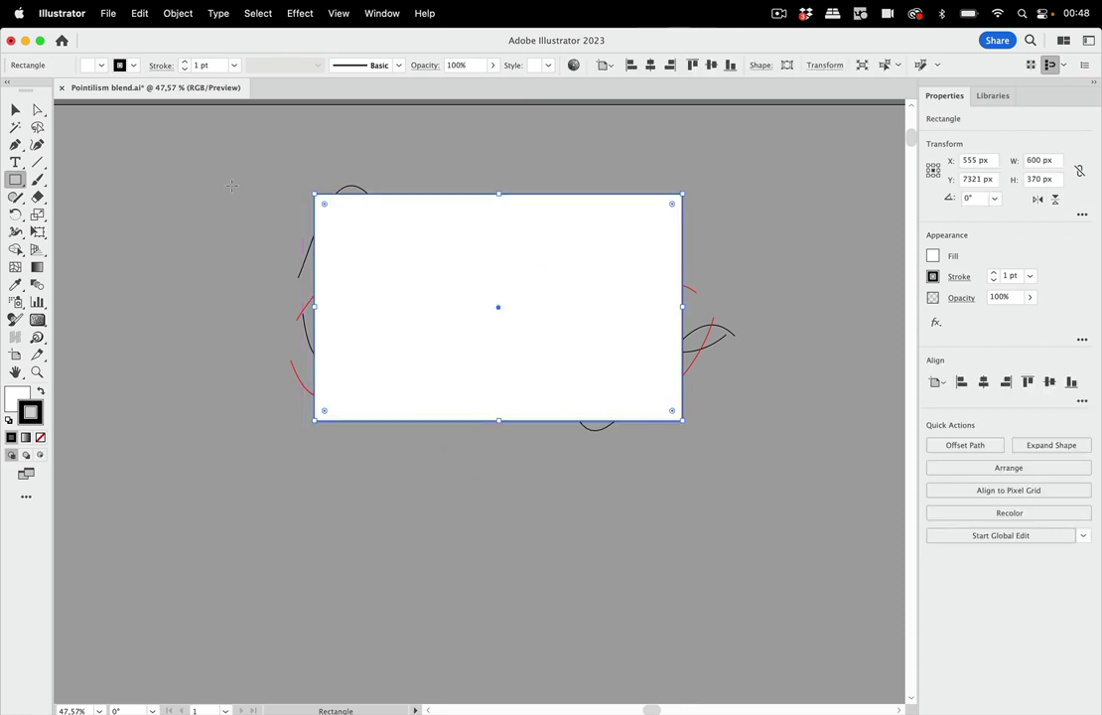
pyautogui.click(16, 108)
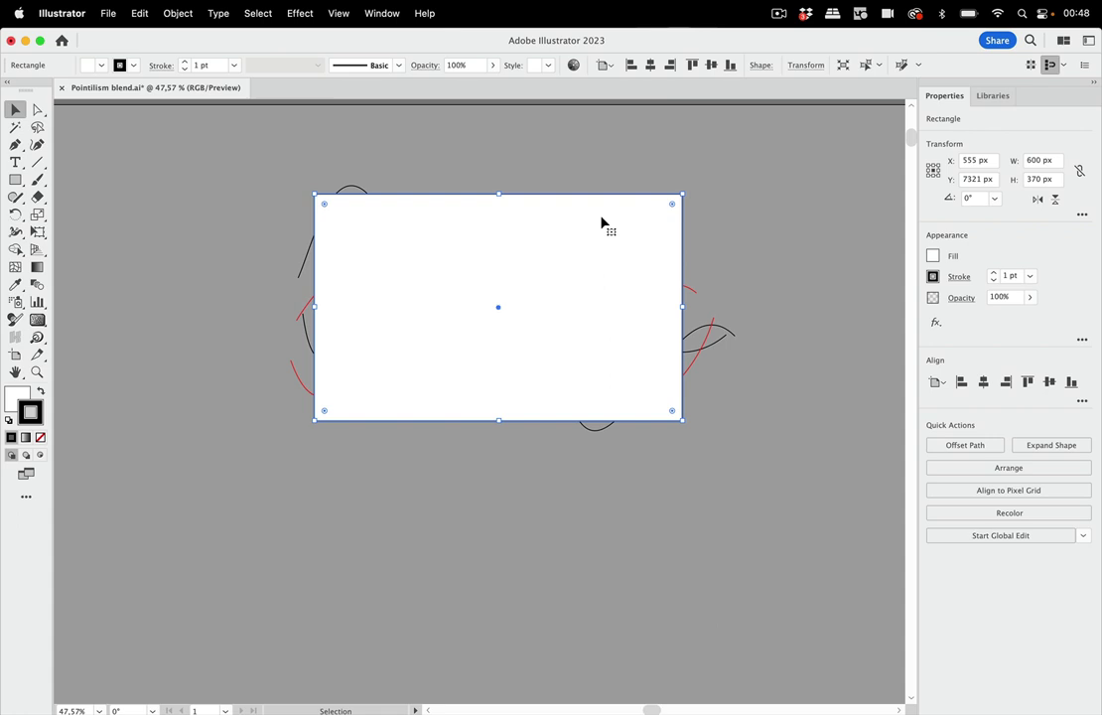
pyautogui.moveTo(600, 221); pyautogui.dragTo(596, 489)
# Step: Repeat the downward copy with Transform Again (Cmd+D) to extend the rectangle column
pyautogui.scroll(-8, 711, 420)
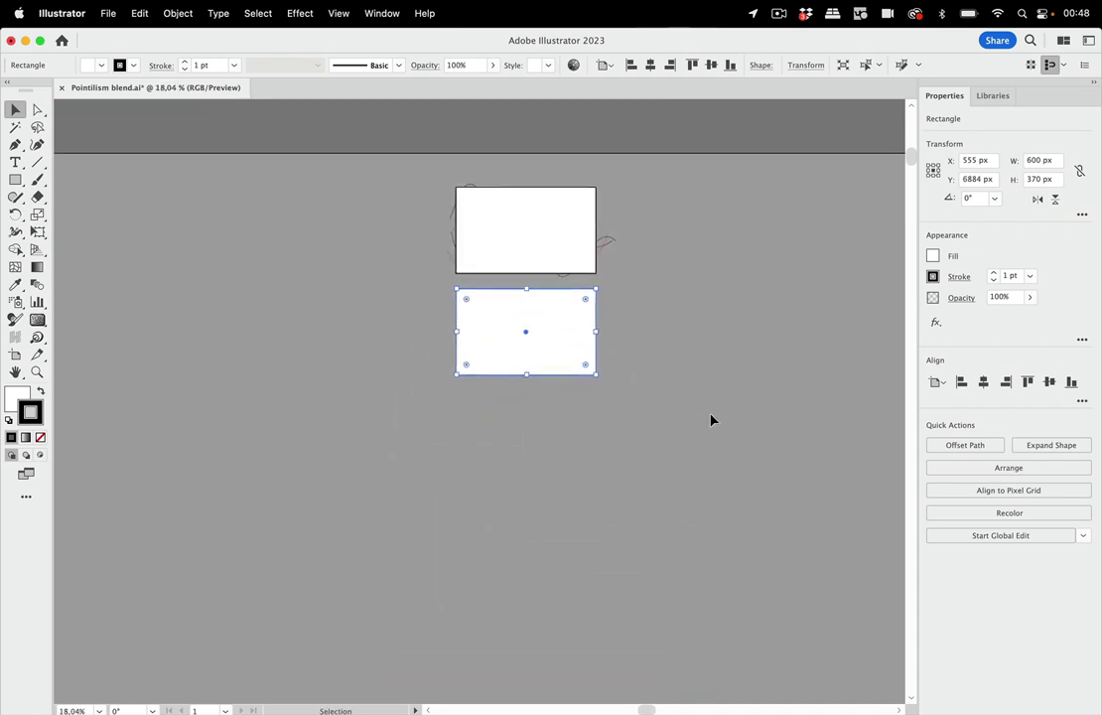
pyautogui.scroll(-3, 706, 424)
pyautogui.hscroll(3, 706, 424)
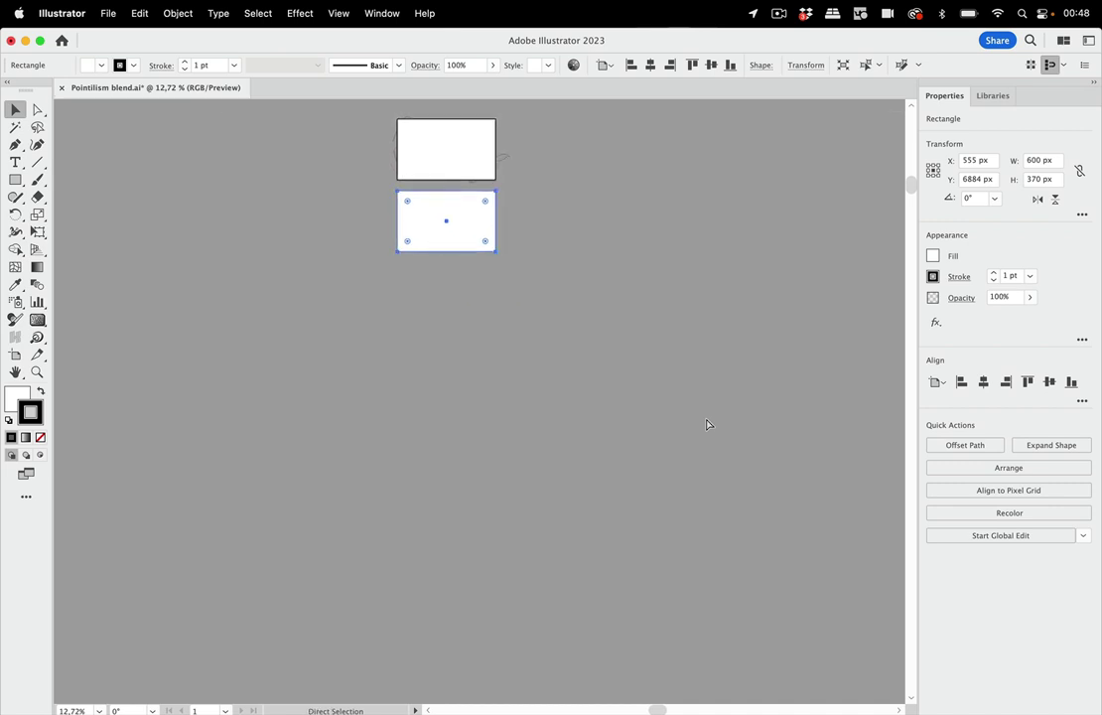
pyautogui.press('super+d')
pyautogui.press('super+d')
pyautogui.press('super+d')
pyautogui.press('super+d')
pyautogui.scroll(-5, 706, 424)
pyautogui.scroll(2, 706, 424)
pyautogui.hscroll(-2, 706, 424)
pyautogui.press('super+d')
pyautogui.press('super+d')
pyautogui.scroll(-5, 440, 343)
pyautogui.scroll(3, 422, 343)
# Step: Select every rectangle in the column with Cmd+A
pyautogui.click(537, 256)
pyautogui.click(442, 196)
pyautogui.keyDown('shift'); pyautogui.click(438, 192); pyautogui.keyUp('shift')
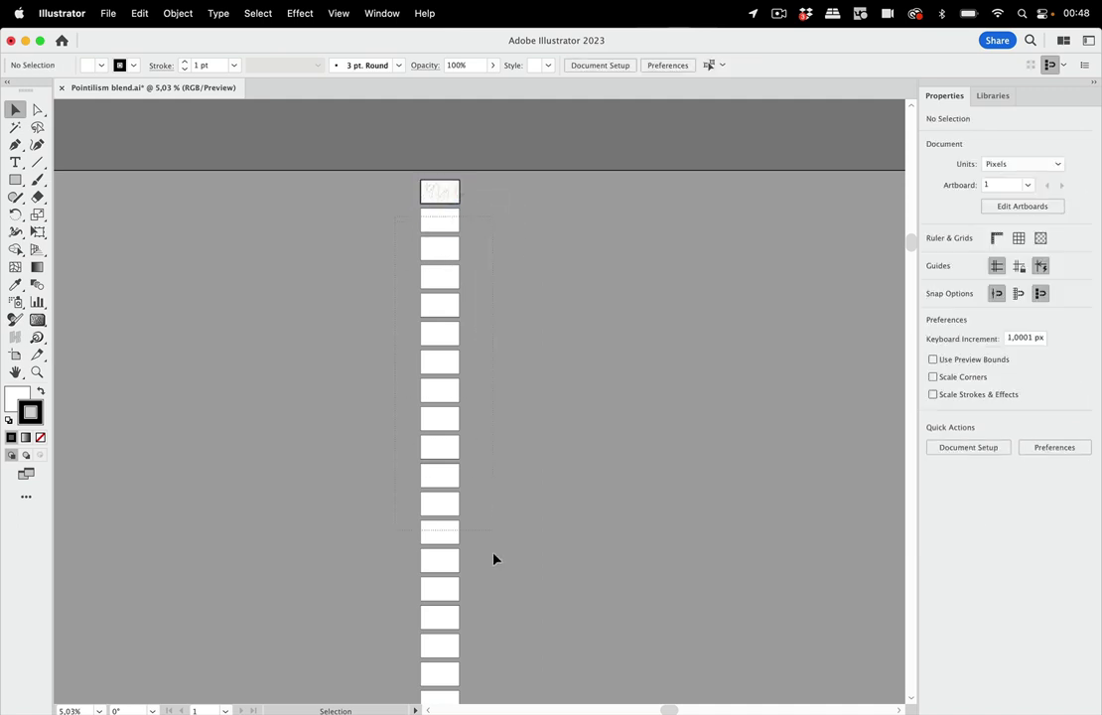
pyautogui.scroll(-3, 489, 681)
pyautogui.press('super+a')
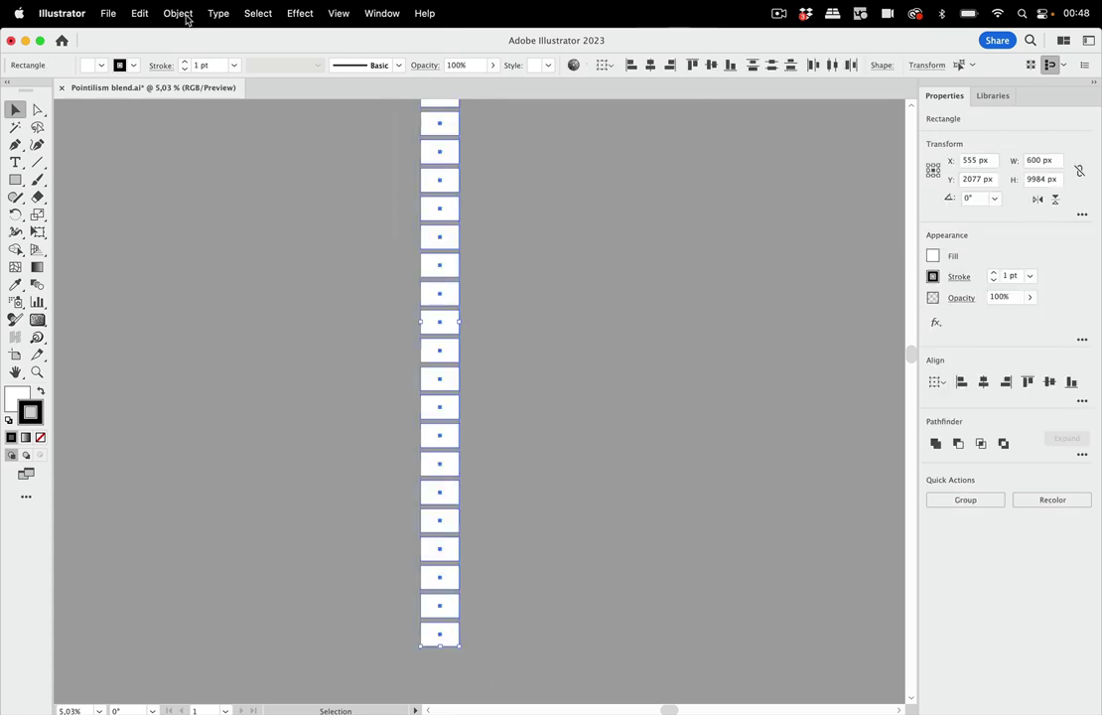
# Step: Convert the selected rectangles into artboards via Object > Artboards
pyautogui.click(179, 13)
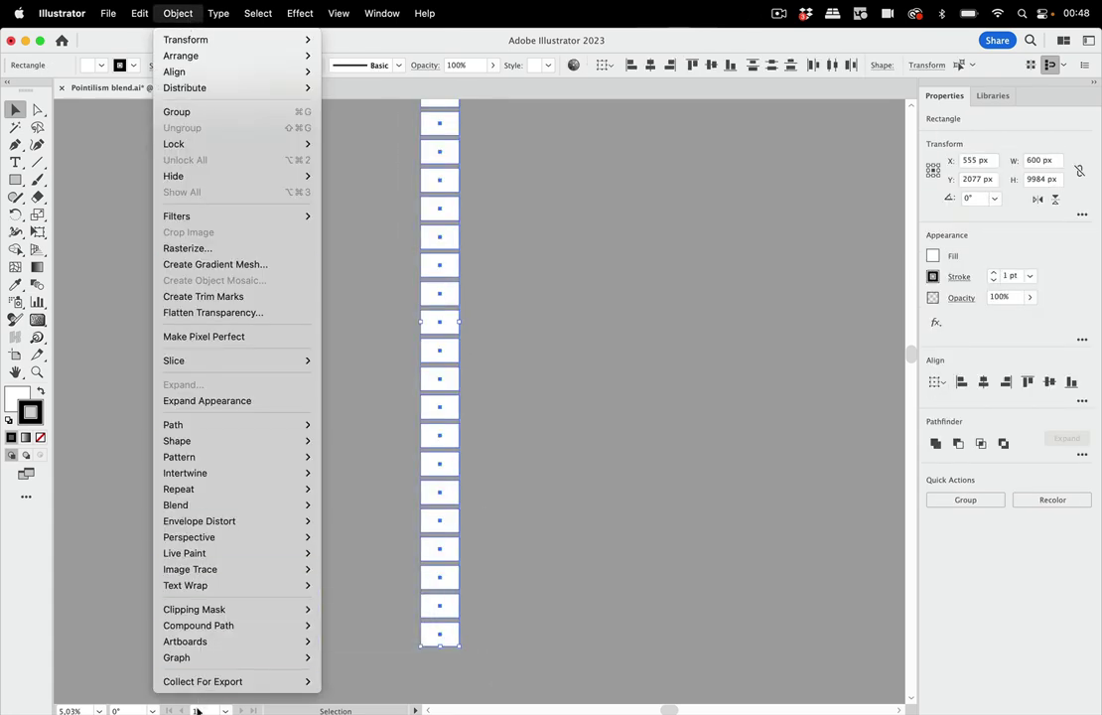
pyautogui.moveTo(210, 642)
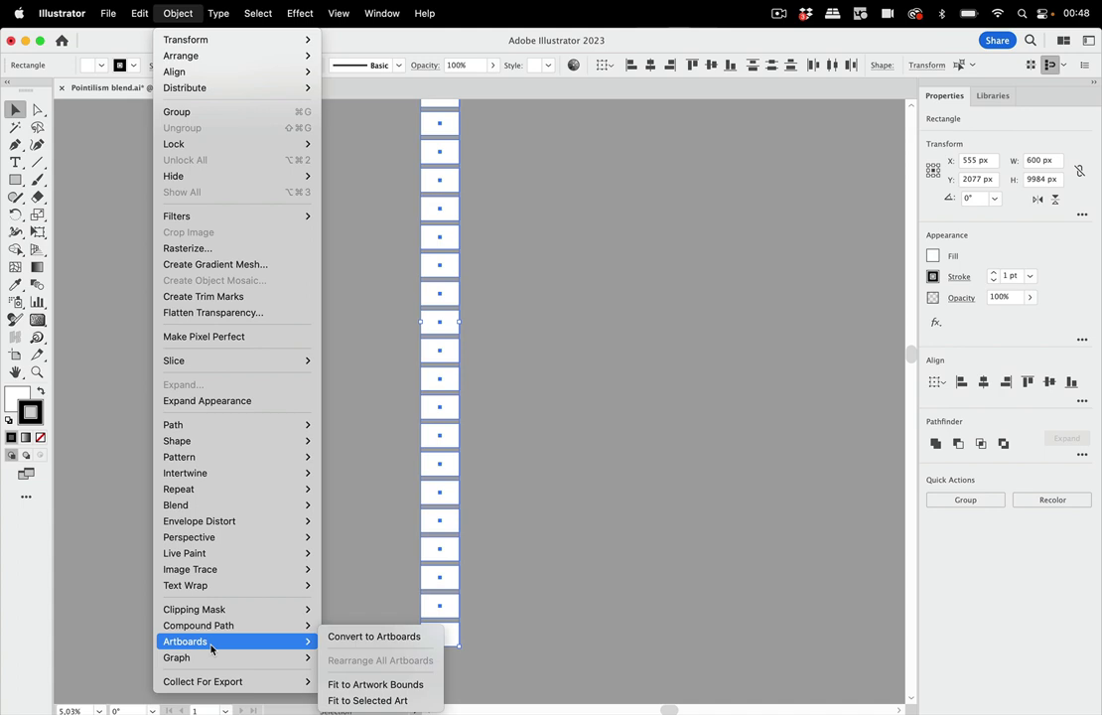
pyautogui.click(347, 637)
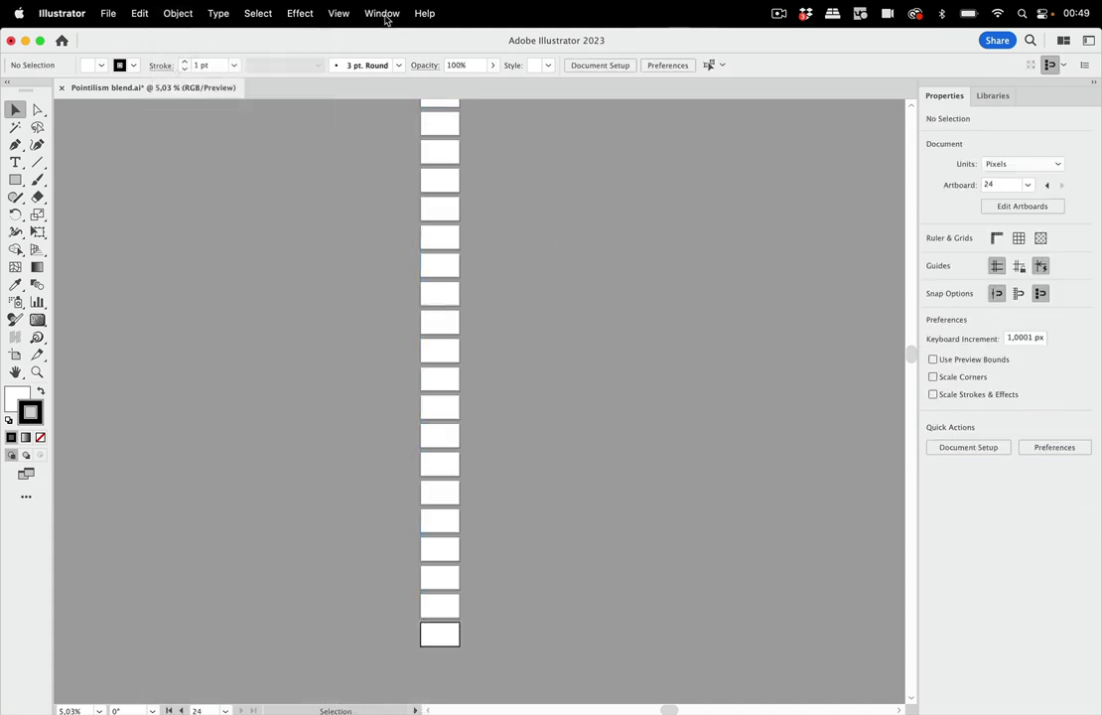
# Step: In the Artboards panel, delete the extra Artboard 24, leaving 23 artboards
pyautogui.click(382, 13)
pyautogui.click(415, 282)
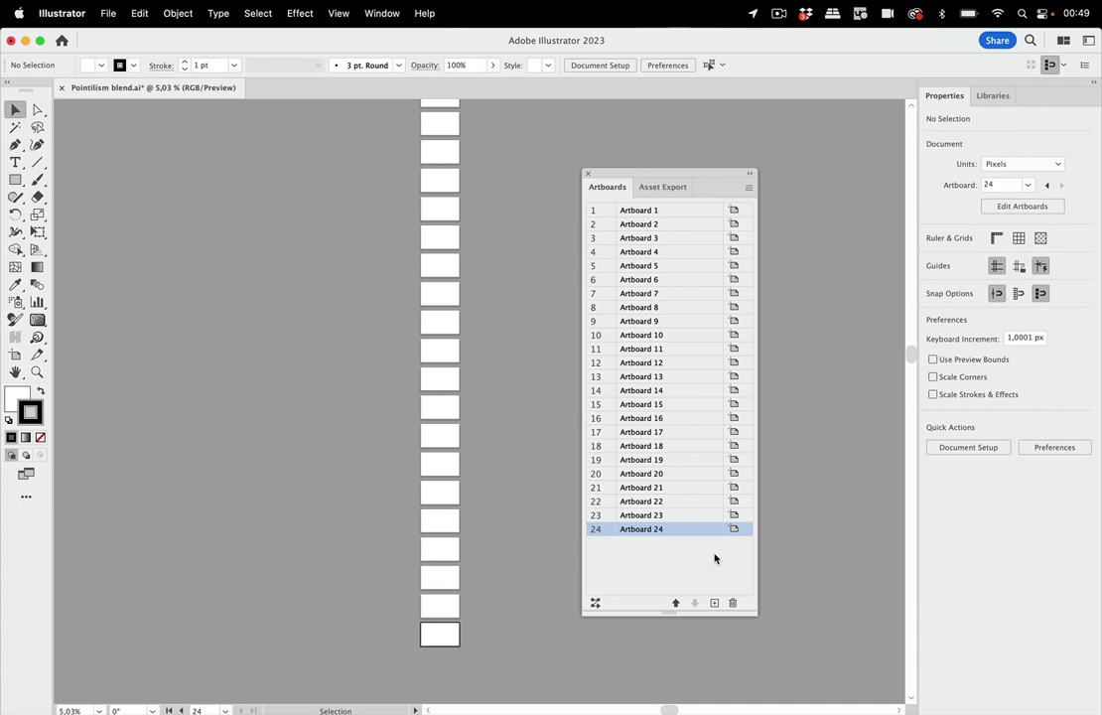
pyautogui.click(732, 602)
pyautogui.scroll(-3, 530, 484)
pyautogui.scroll(5, 529, 485)
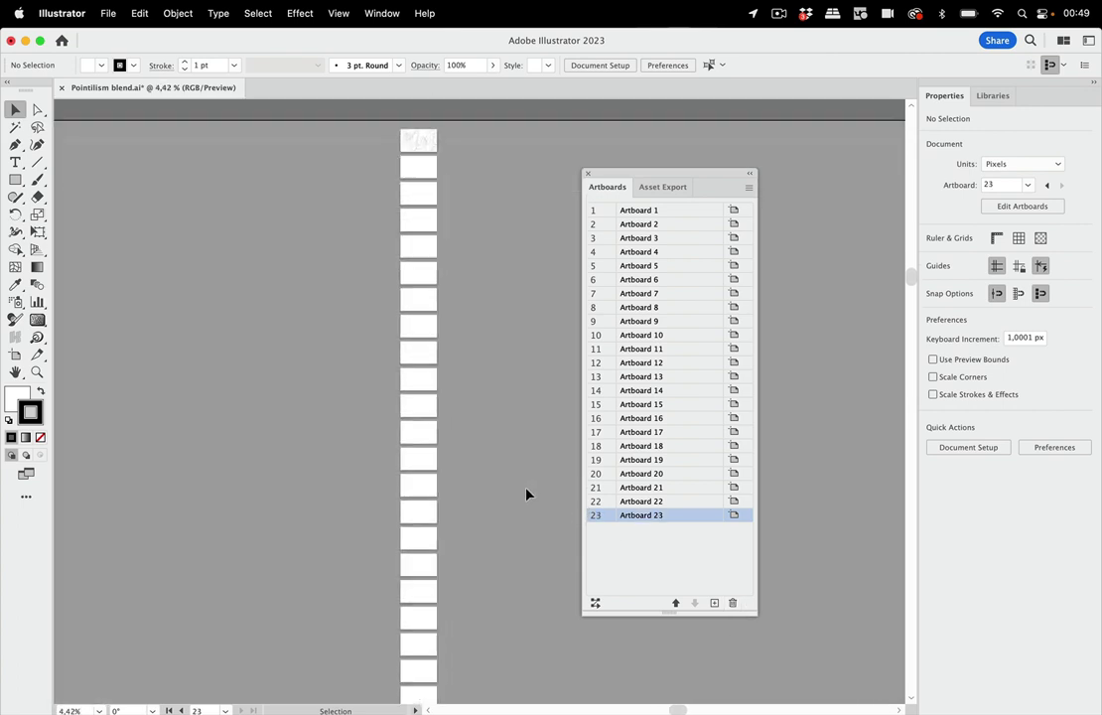
pyautogui.scroll(3, 527, 494)
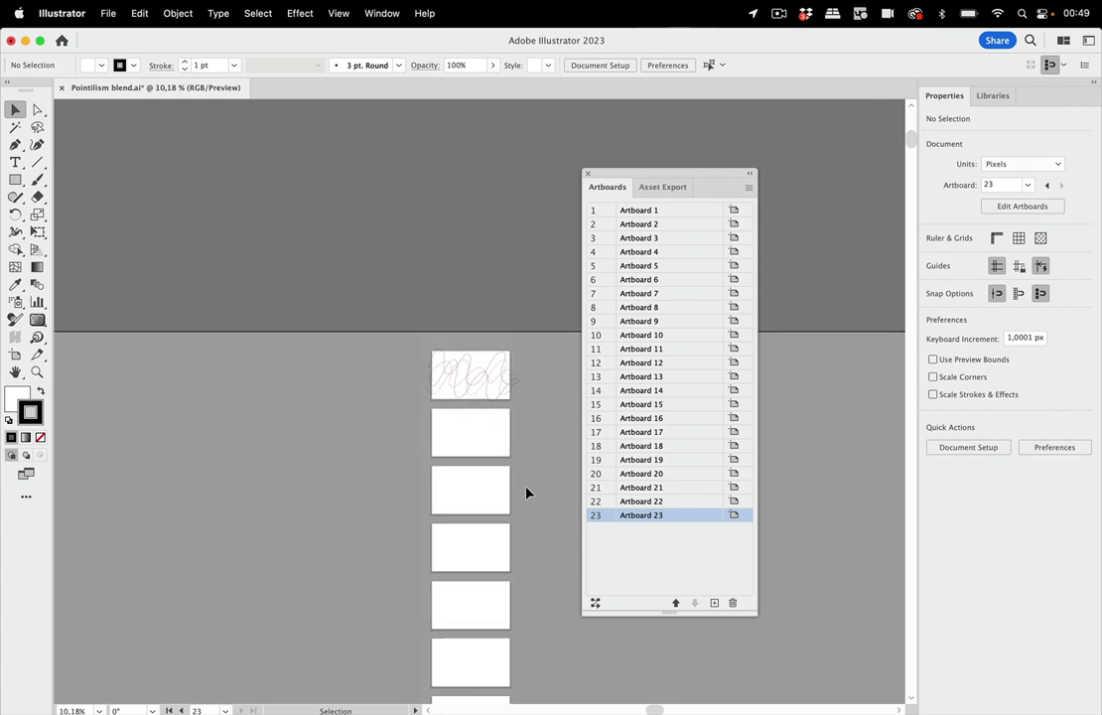
pyautogui.scroll(5, 527, 493)
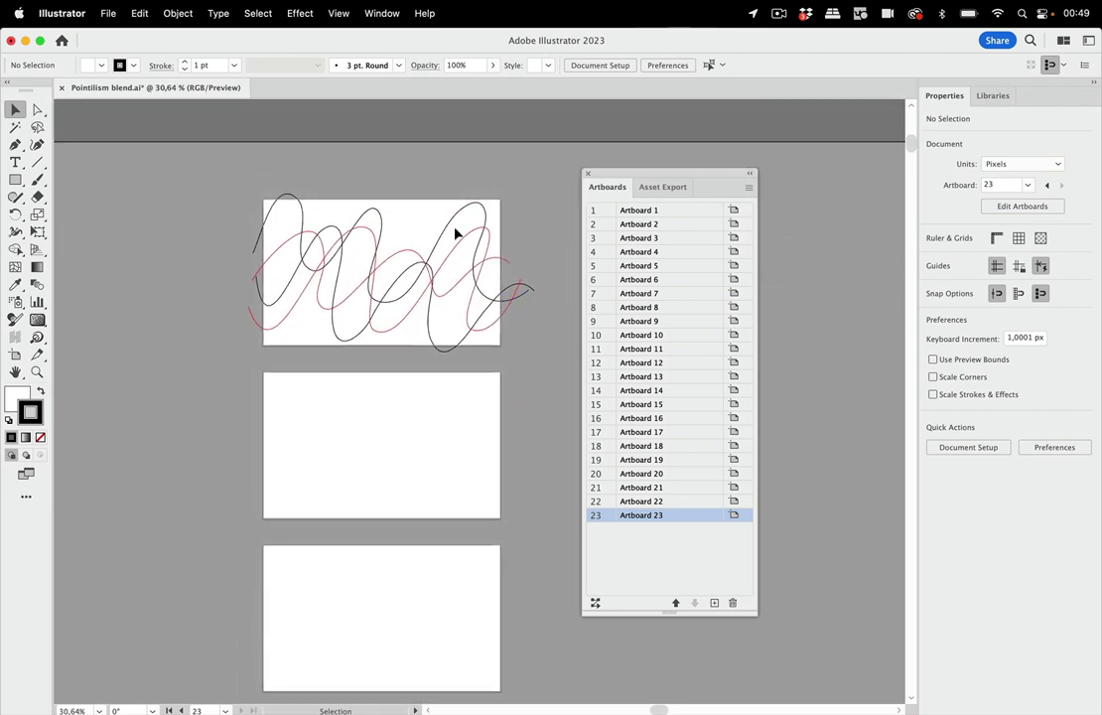
# Step: Copy the black squiggle from Artboard 1 and paste it in place on Artboard 23
pyautogui.click(448, 267)
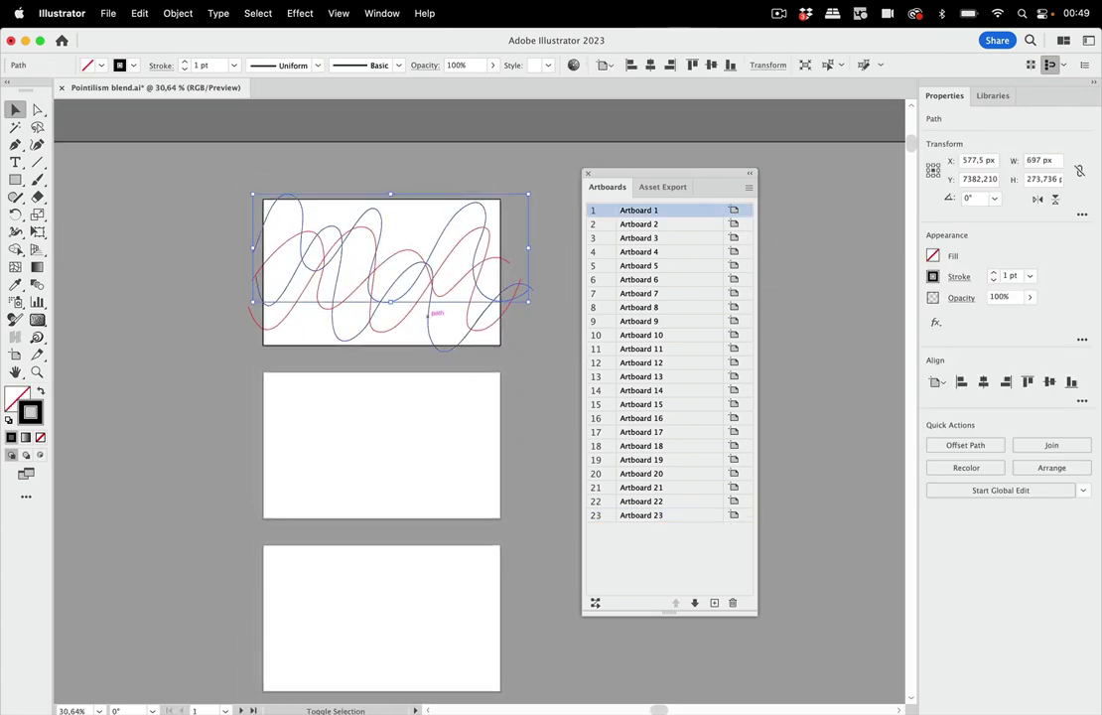
pyautogui.press('a')
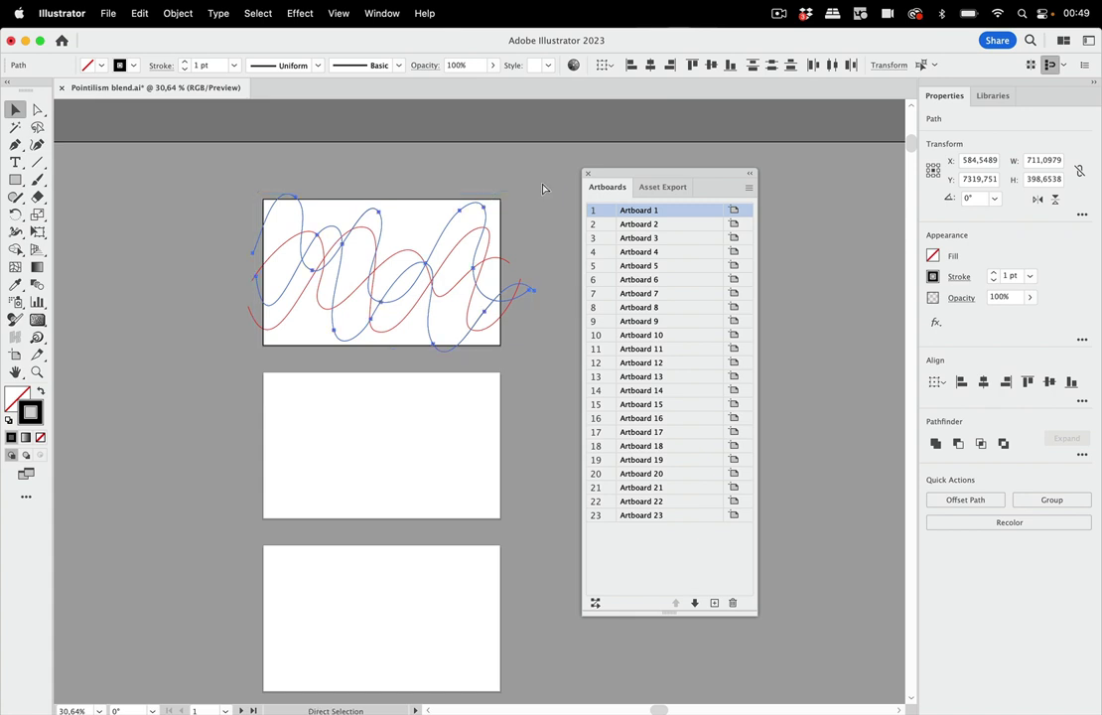
pyautogui.doubleClick(689, 516)
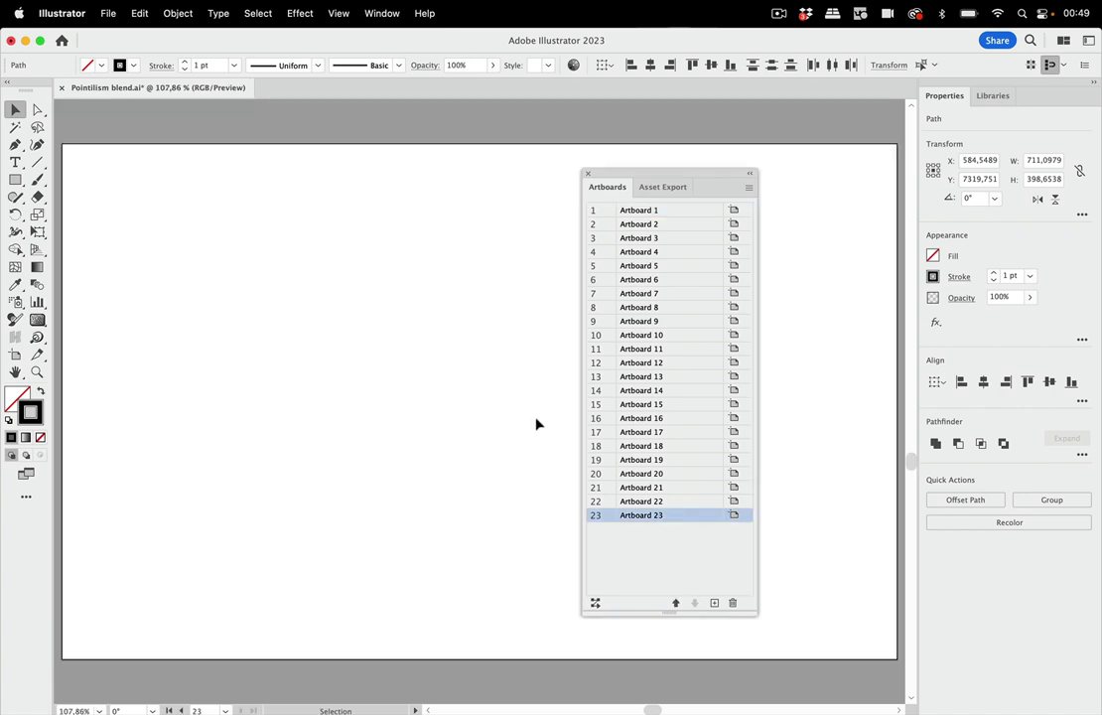
pyautogui.click(139, 13)
pyautogui.moveTo(177, 13)
pyautogui.moveTo(134, 14)
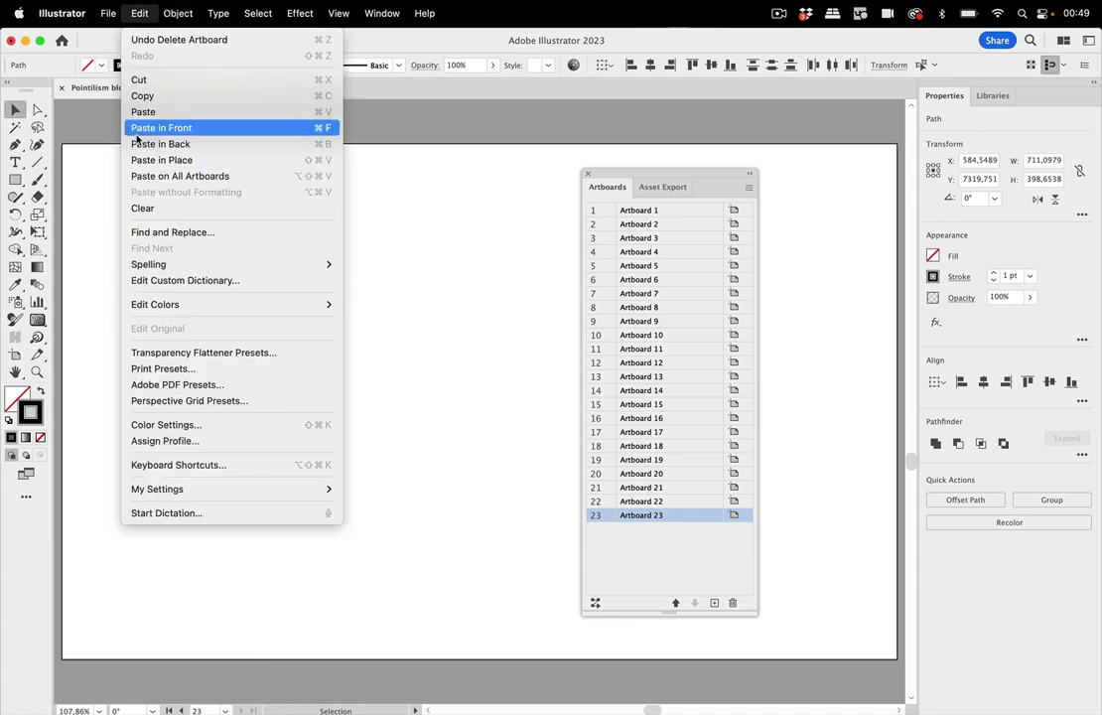
pyautogui.click(151, 163)
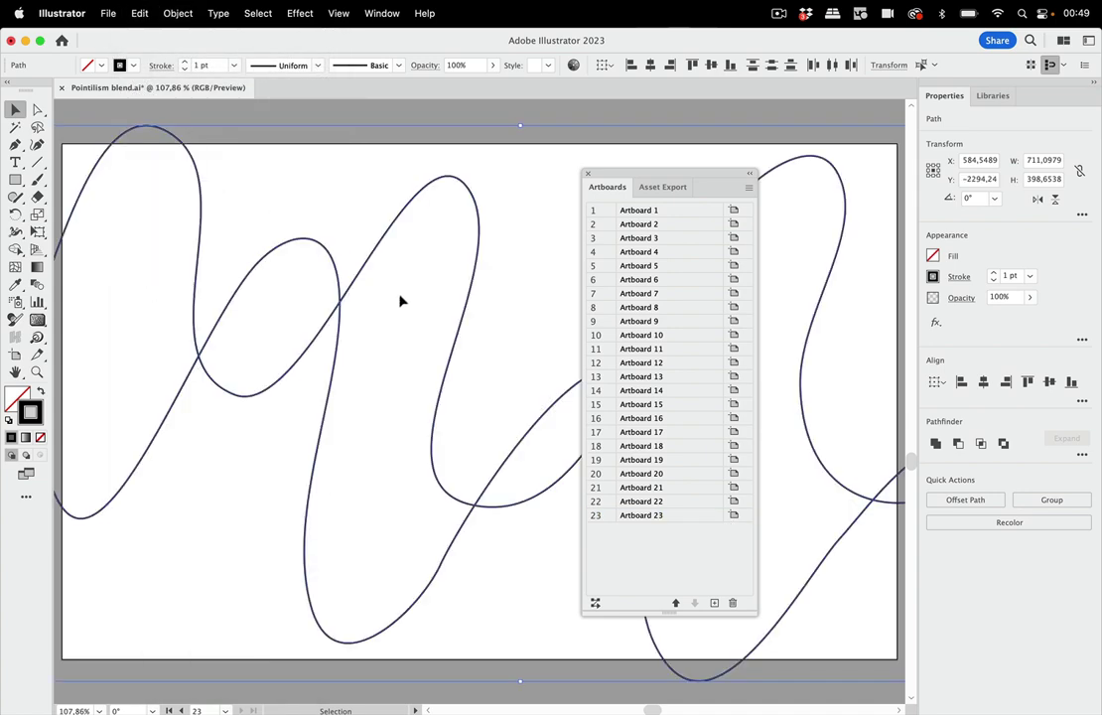
pyautogui.scroll(-5, 347, 254)
pyautogui.scroll(-10, 401, 301)
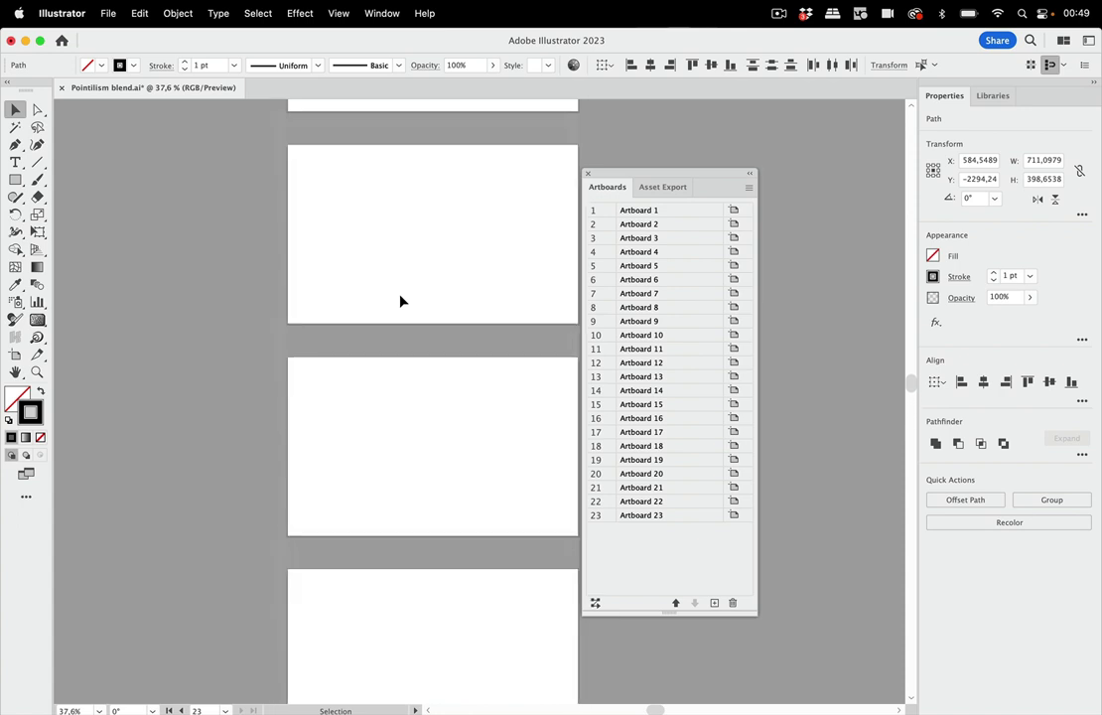
pyautogui.scroll(-8, 401, 301)
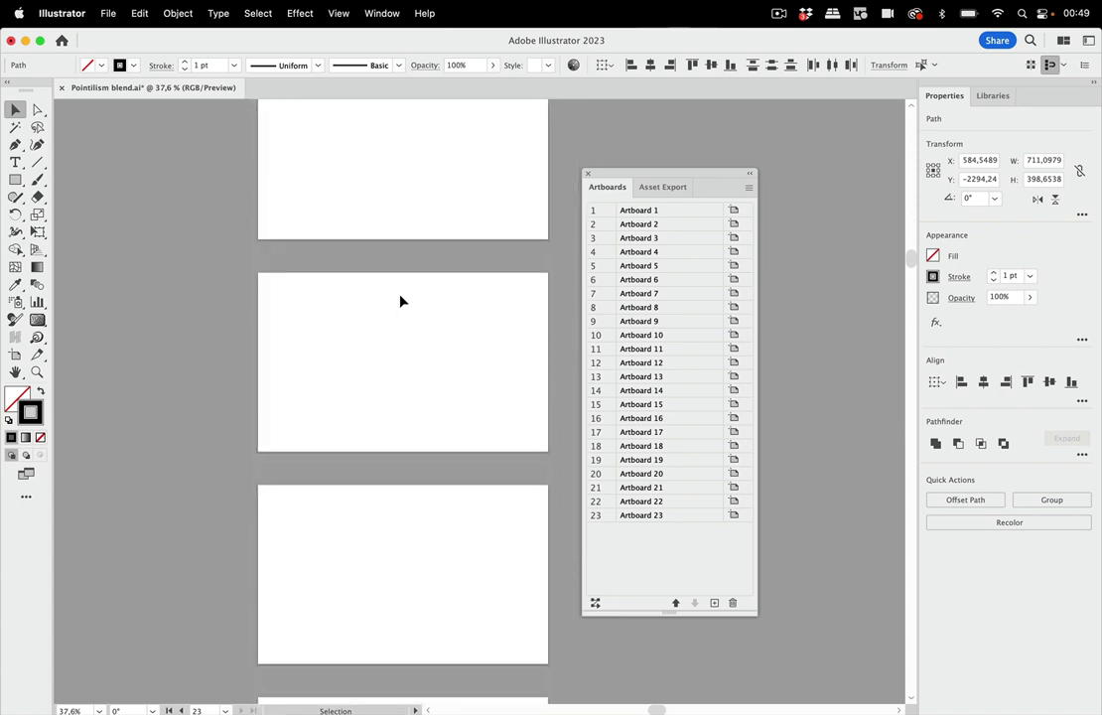
pyautogui.scroll(15, 401, 300)
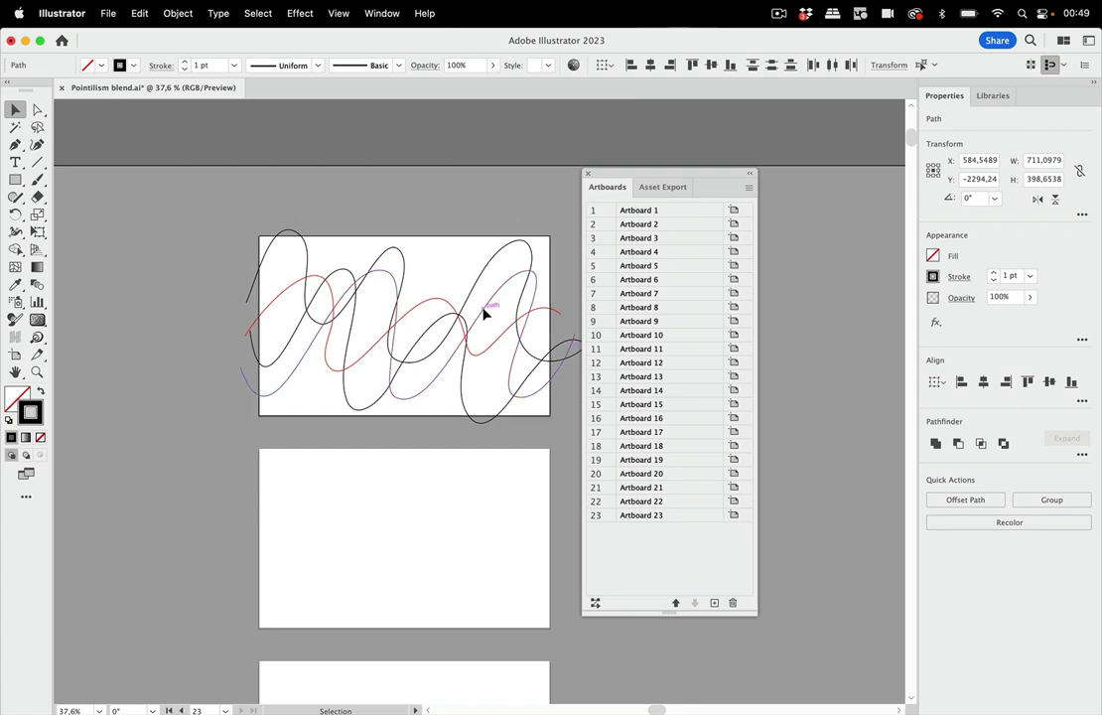
# Step: Paste the red squiggle in place on Artboard 12 and deselect it
pyautogui.click(496, 339)
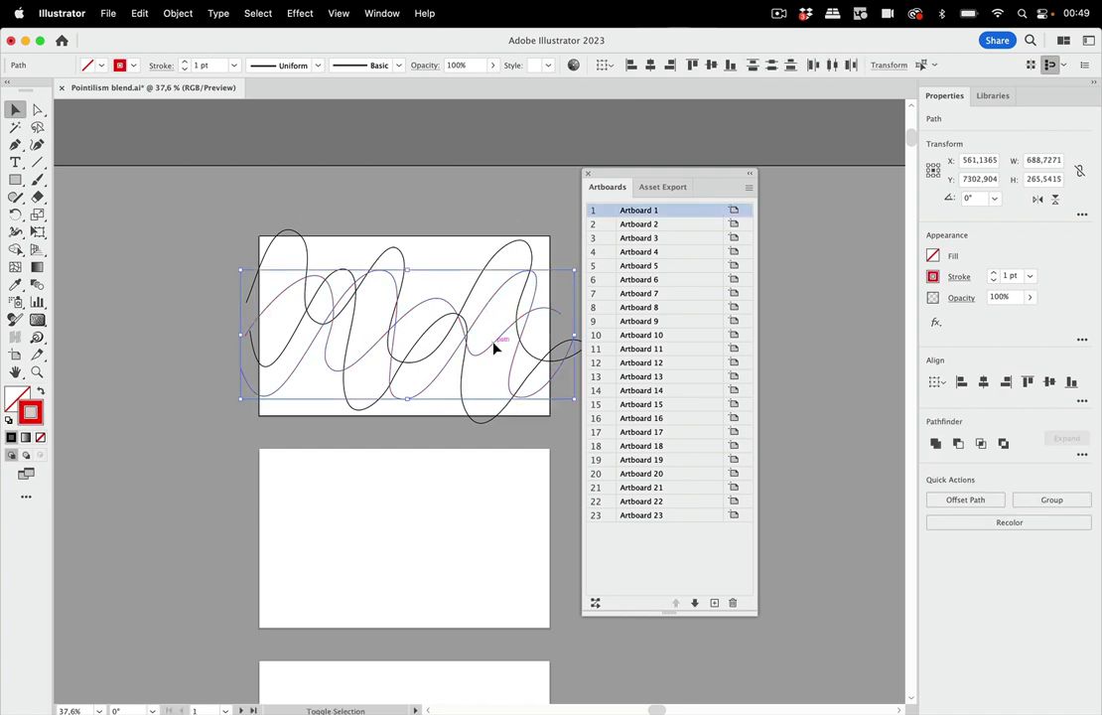
pyautogui.click(544, 298)
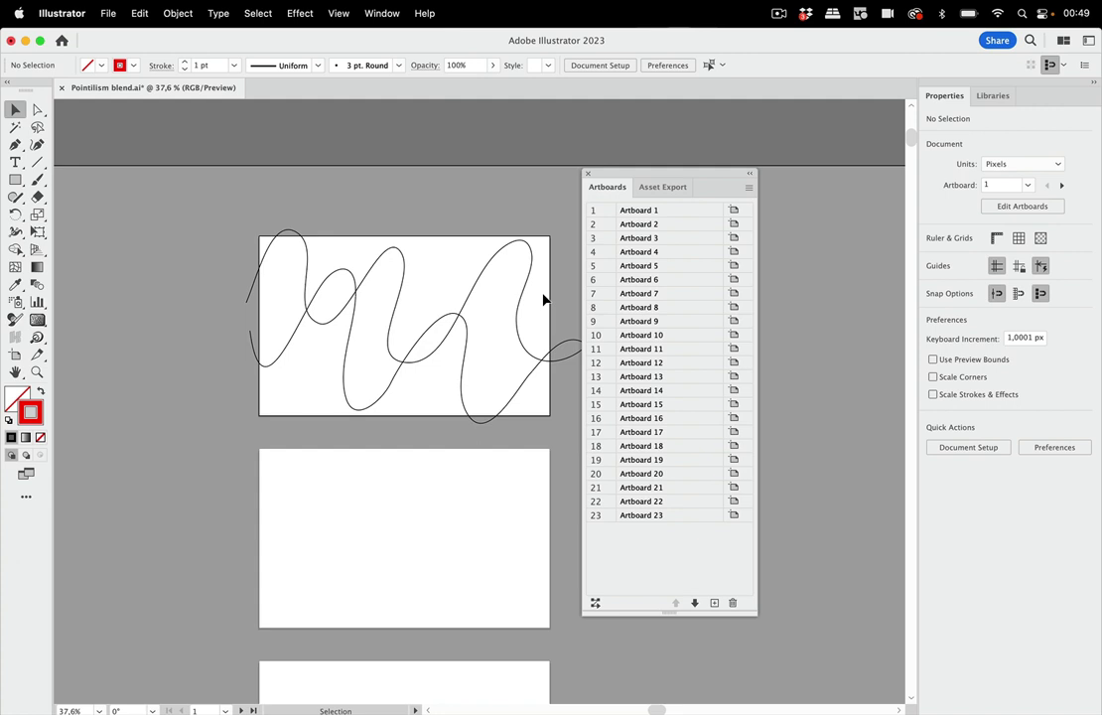
pyautogui.doubleClick(684, 364)
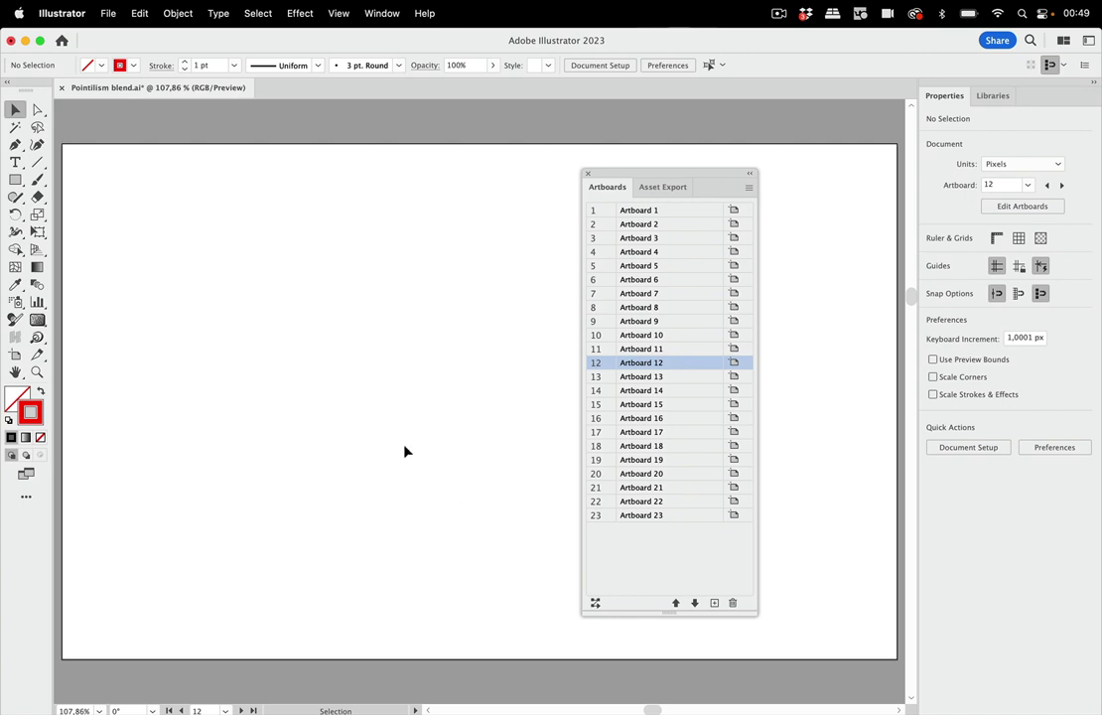
pyautogui.click(140, 13)
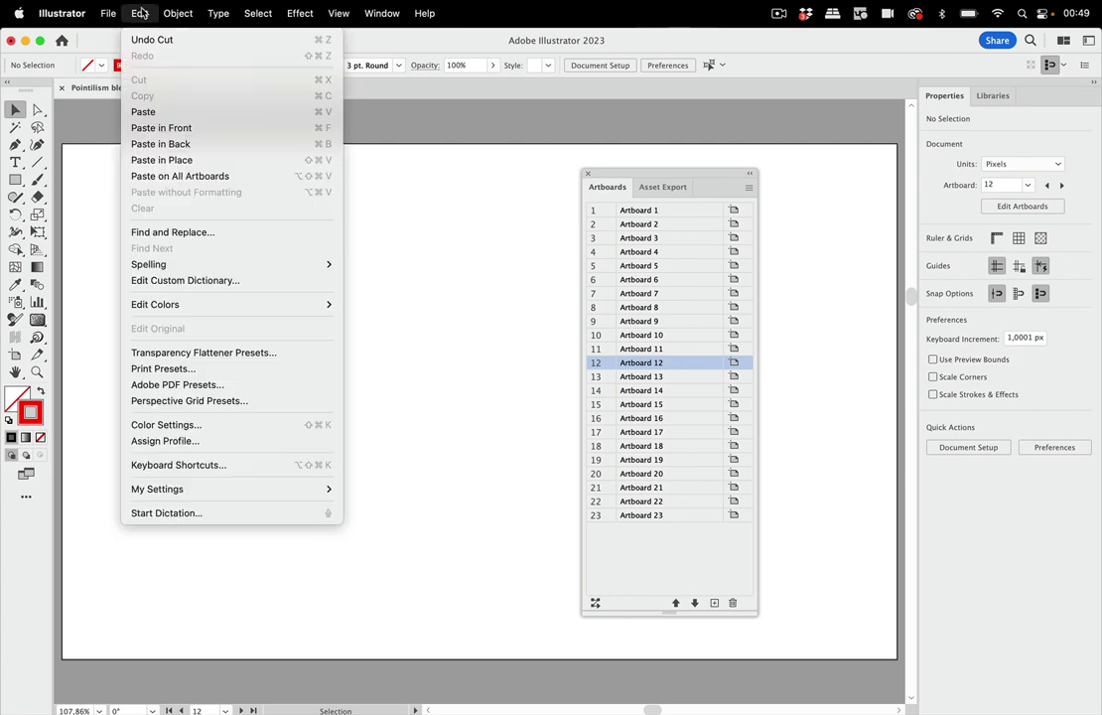
pyautogui.click(161, 160)
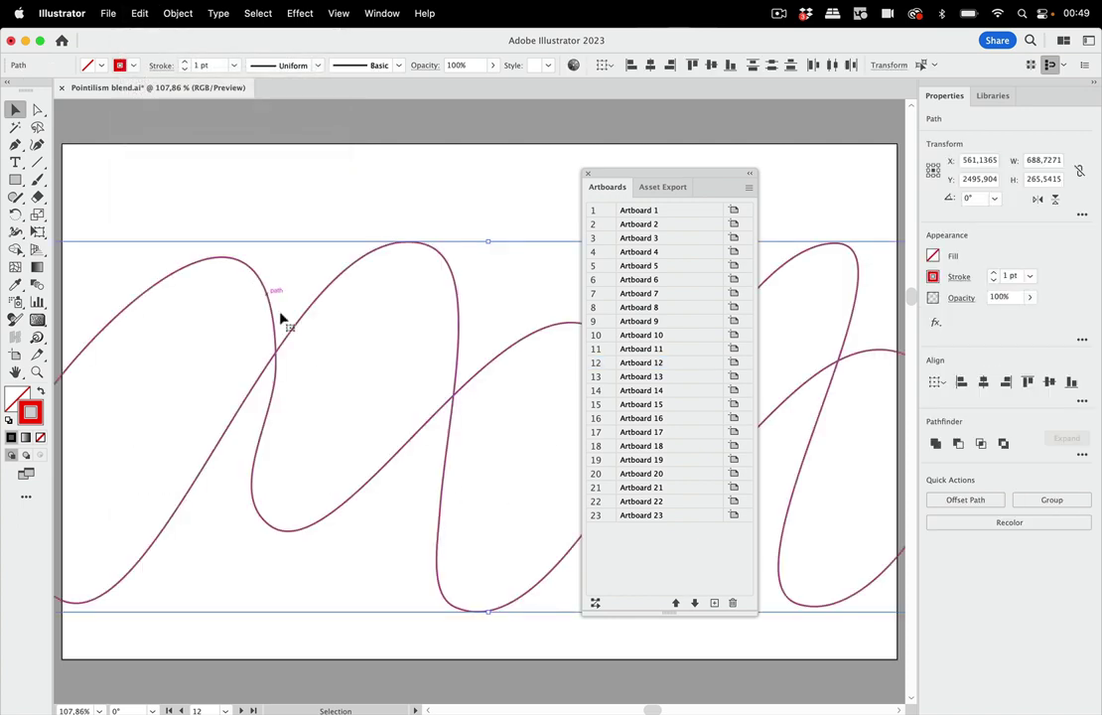
pyautogui.click(409, 214)
# Step: Scroll back up the artboard column to the top artboard's black squiggle
pyautogui.scroll(-5, 411, 350)
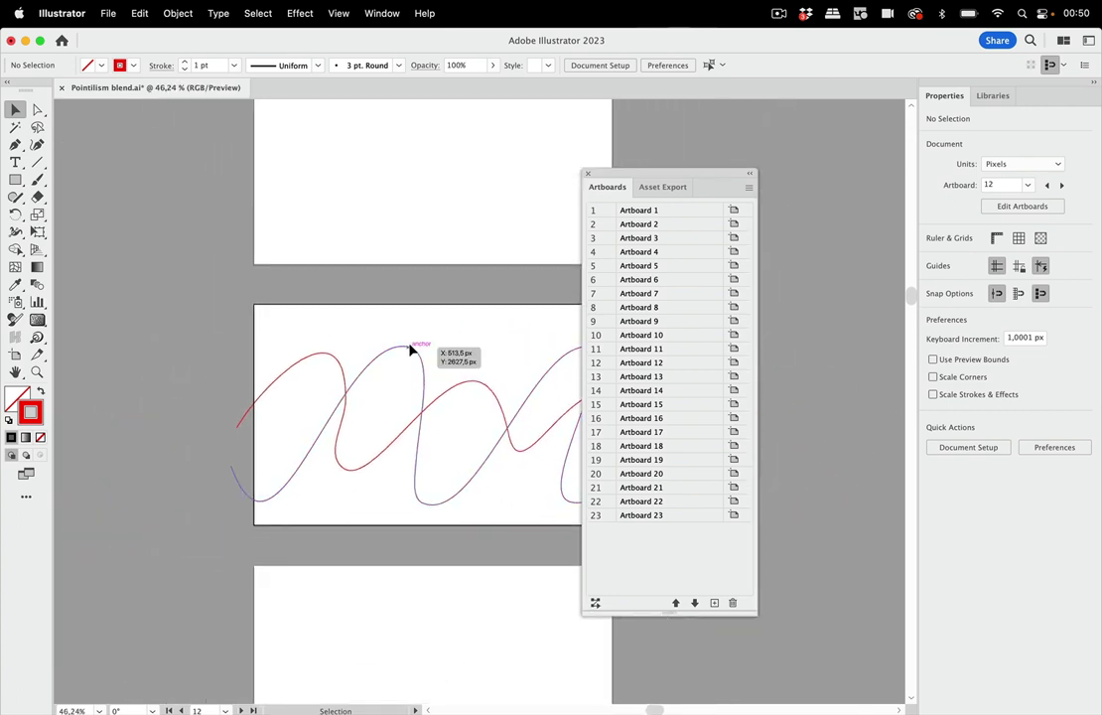
pyautogui.scroll(3, 446, 292)
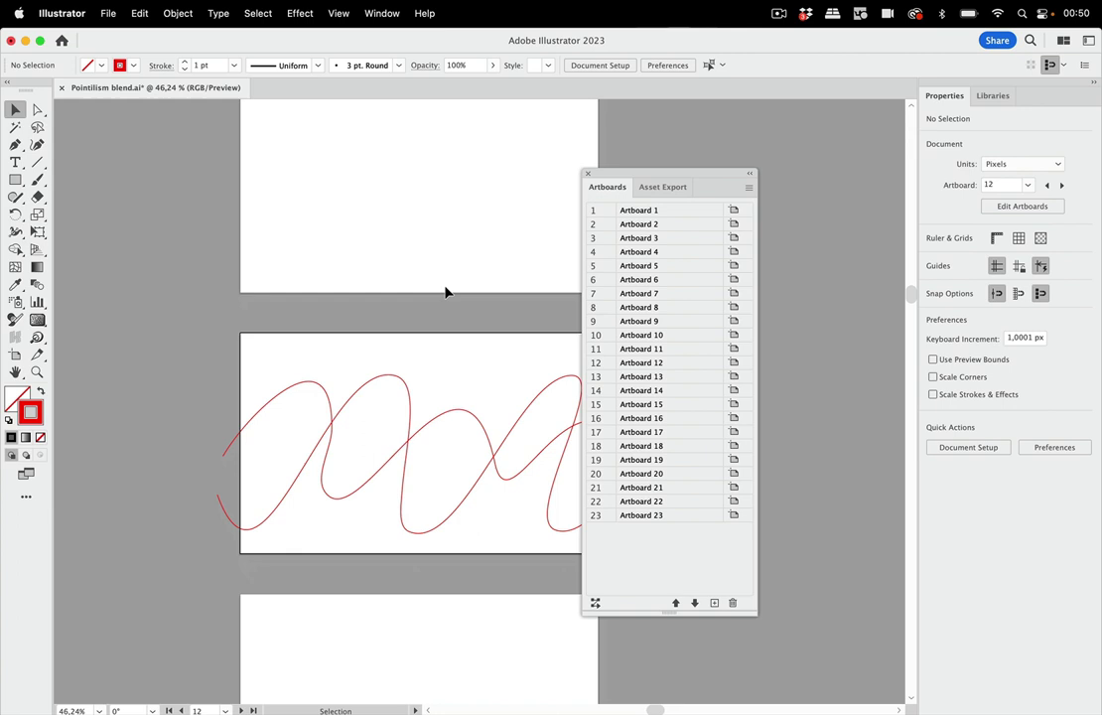
pyautogui.scroll(-10, 445, 292)
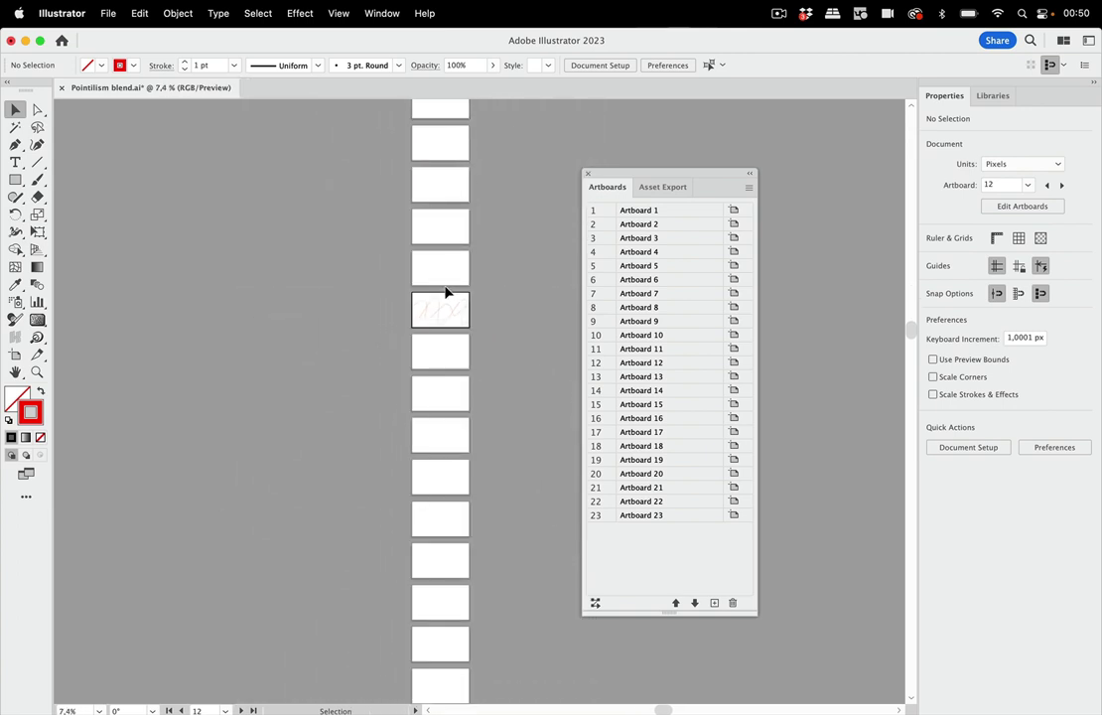
pyautogui.scroll(5, 446, 292)
pyautogui.scroll(3, 446, 292)
pyautogui.scroll(10, 446, 292)
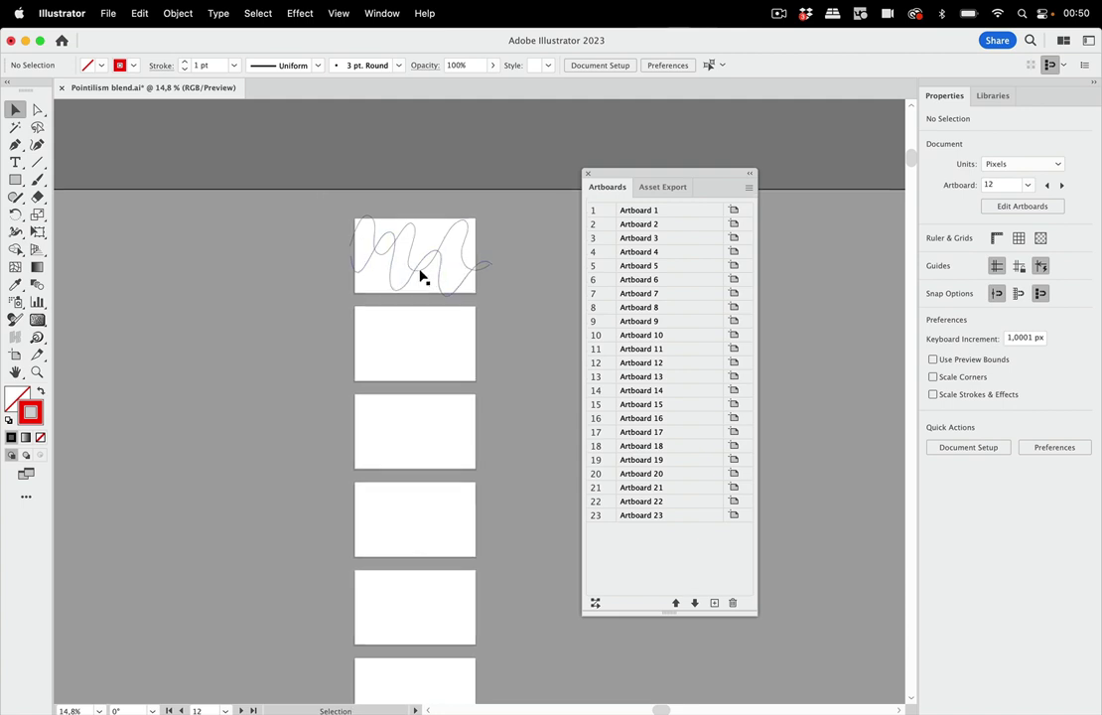
pyautogui.scroll(5, 421, 278)
pyautogui.scroll(1, 367, 248)
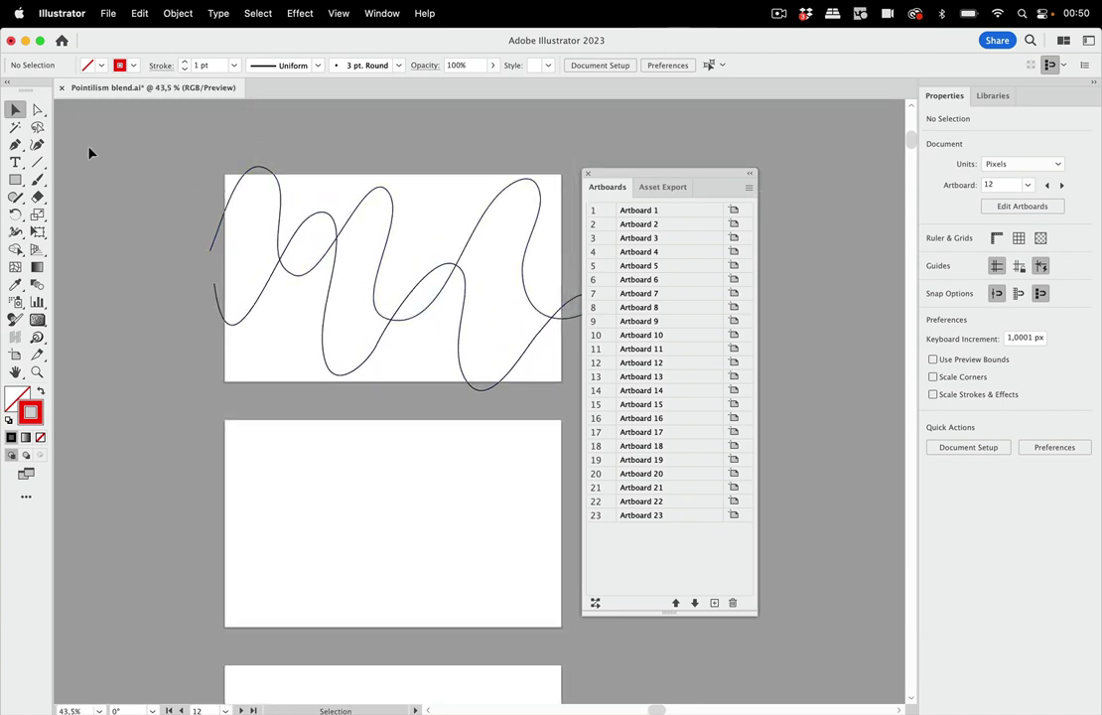
# Step: Start a blend at the red squiggle's end anchor with the Blend tool
pyautogui.click(37, 284)
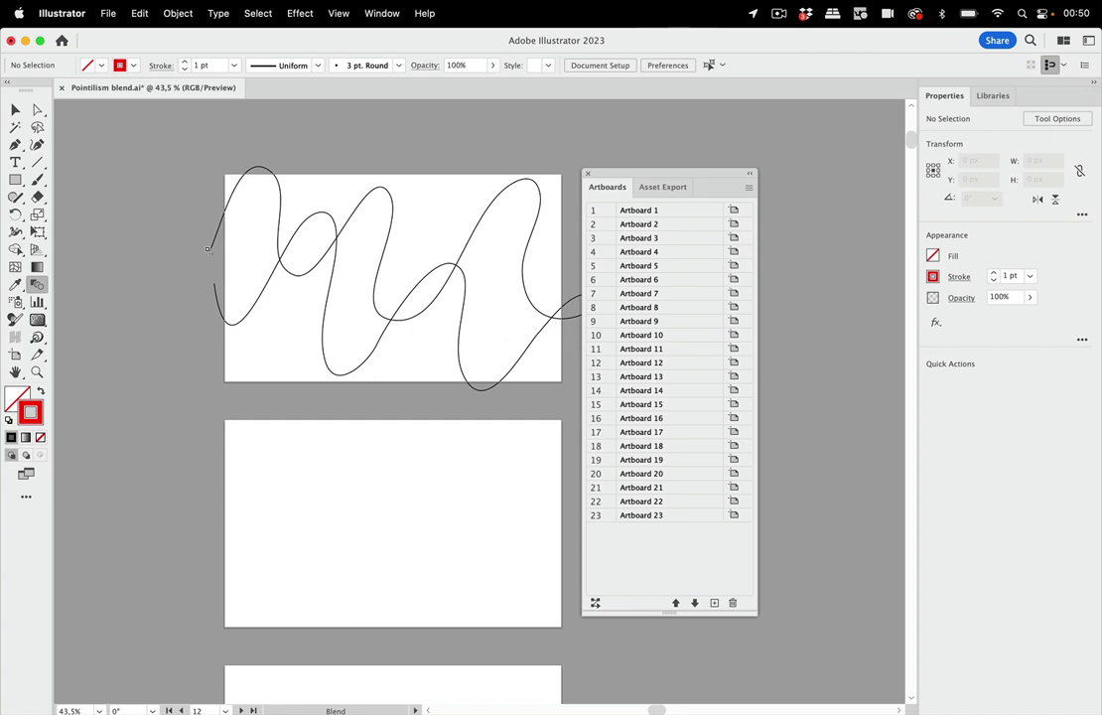
pyautogui.scroll(3, 211, 251)
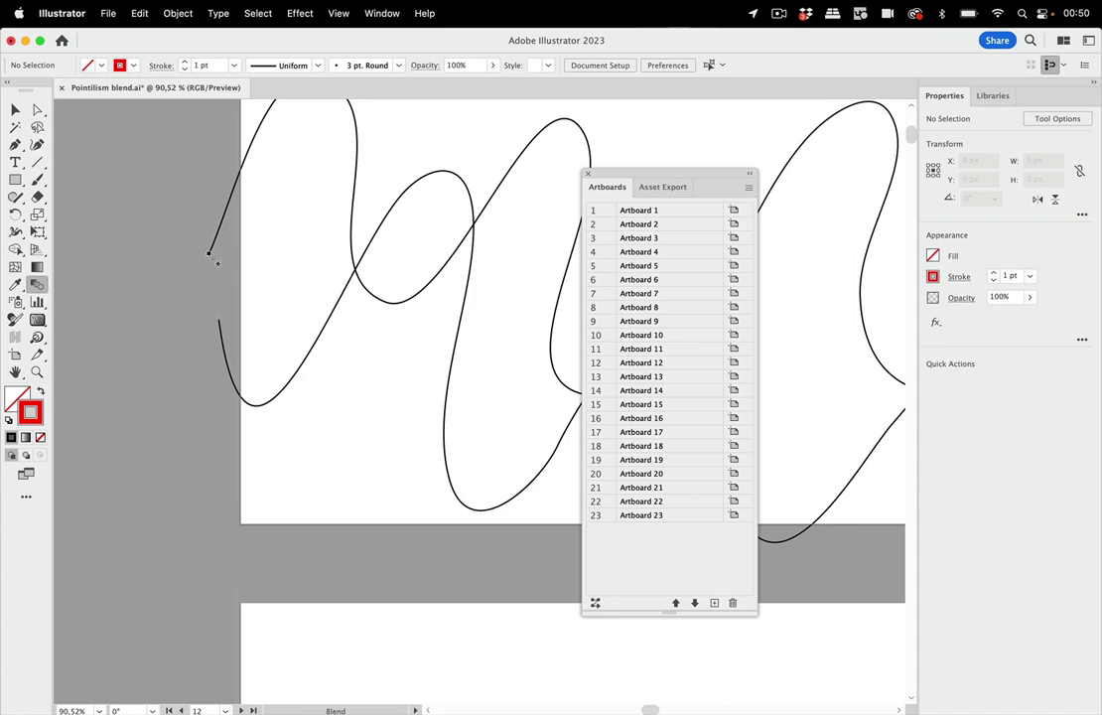
pyautogui.scroll(-15, 211, 254)
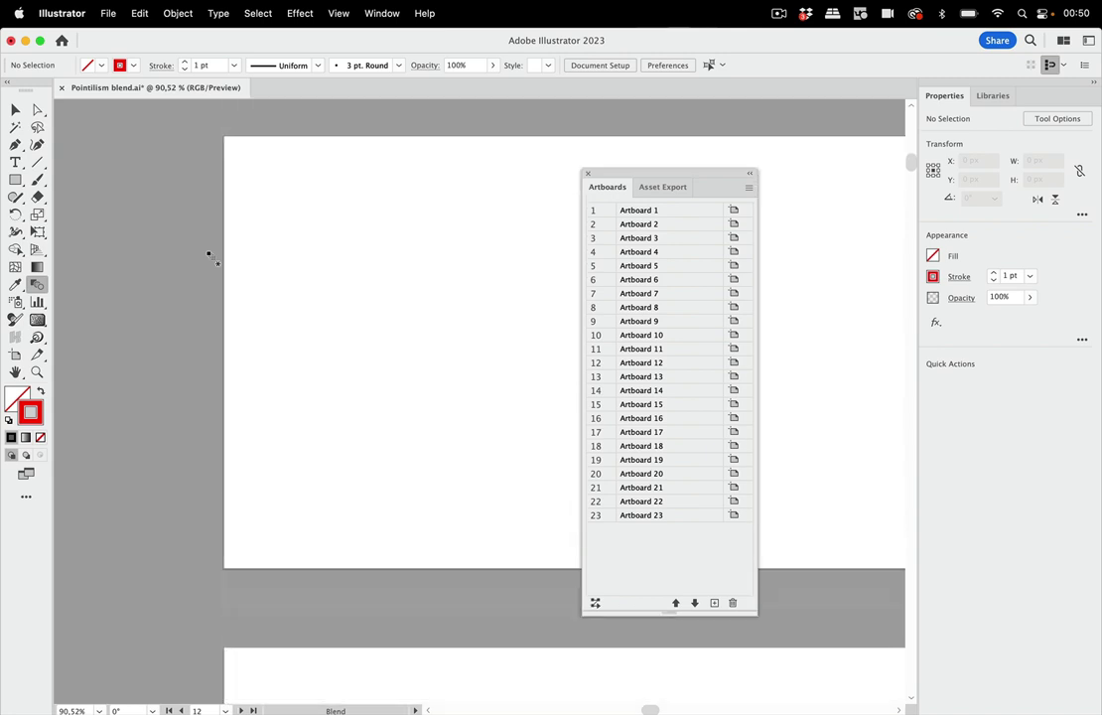
pyautogui.scroll(-15, 211, 254)
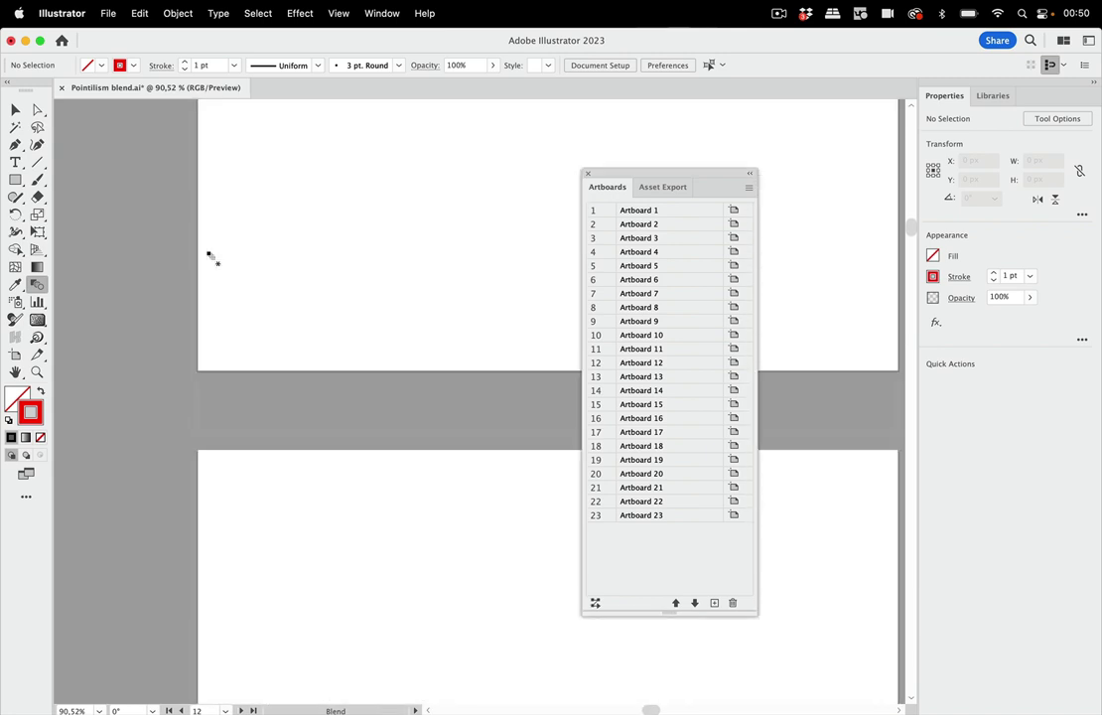
pyautogui.scroll(-15, 210, 256)
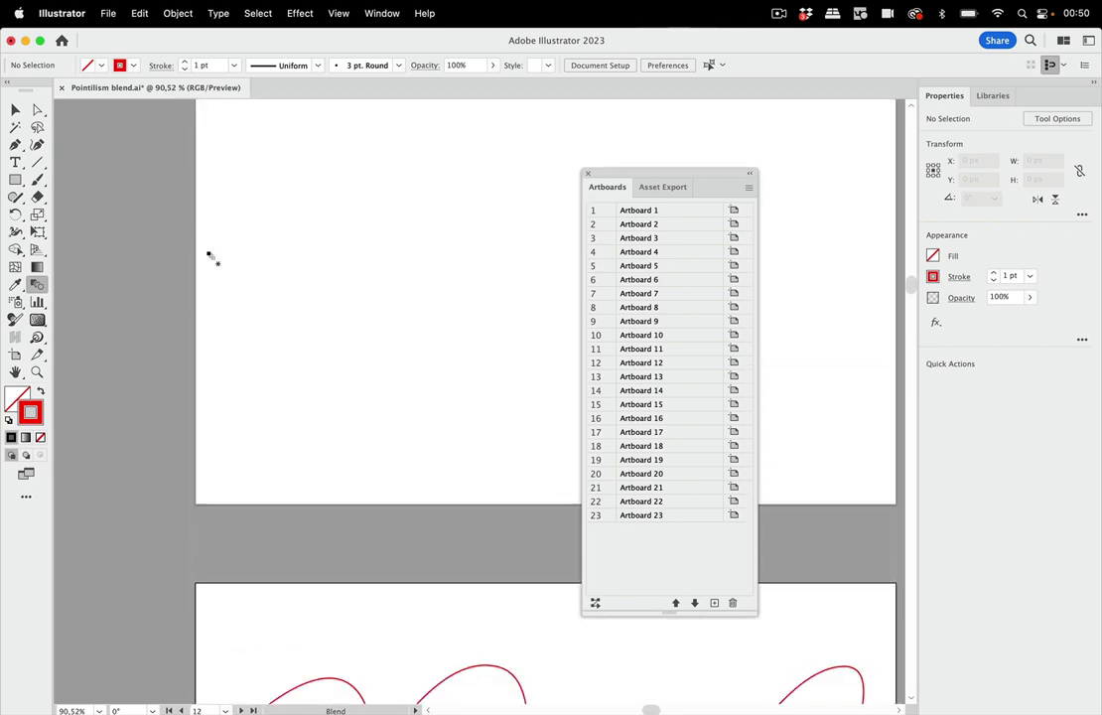
pyautogui.scroll(-4, 212, 259)
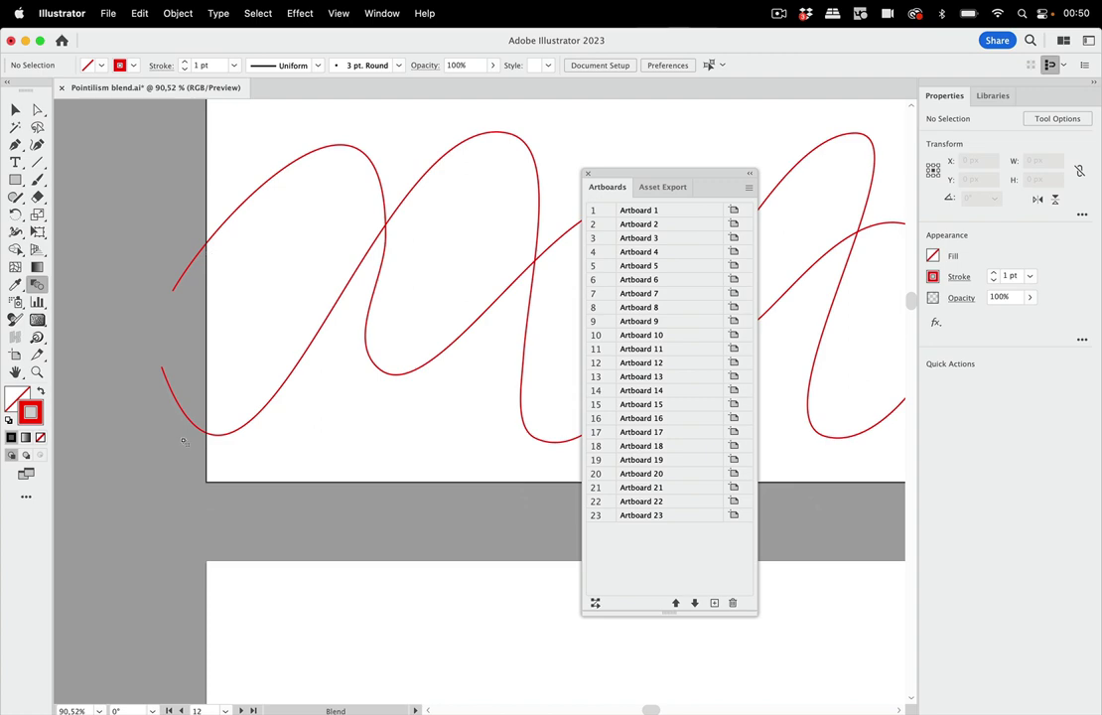
pyautogui.click(163, 368)
# Step: Finish the blend at the black path's end anchor
pyautogui.scroll(-18, 162, 368)
pyautogui.scroll(-20, 163, 368)
pyautogui.scroll(-20, 163, 368)
pyautogui.scroll(-15, 163, 369)
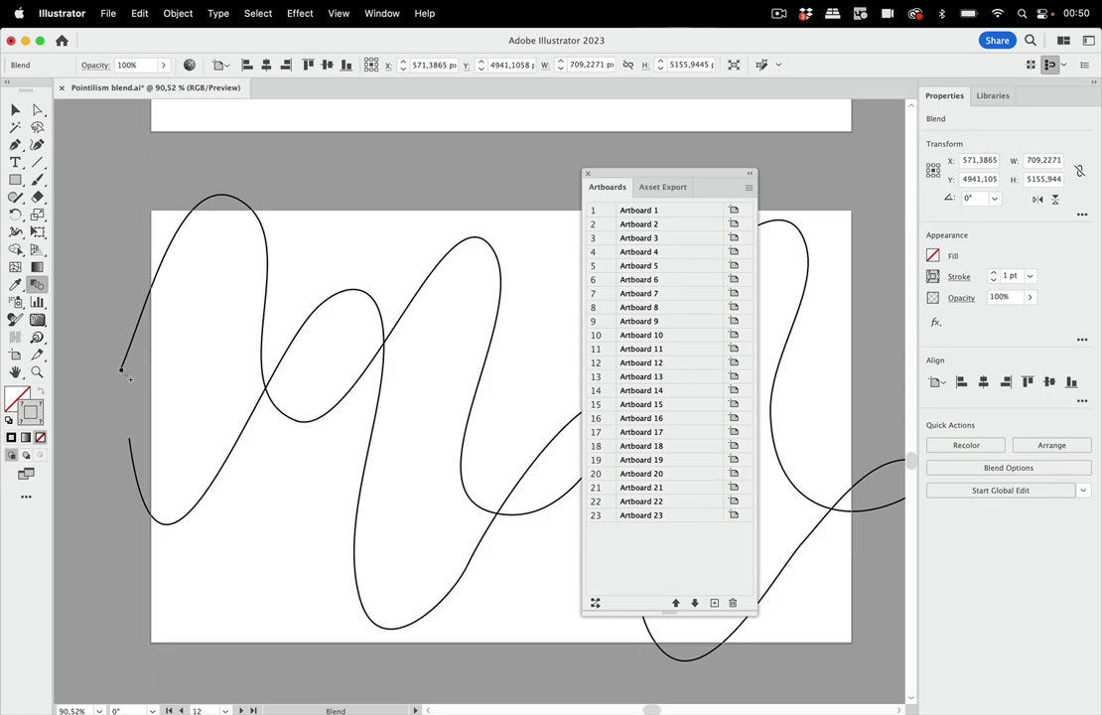
pyautogui.click(122, 370)
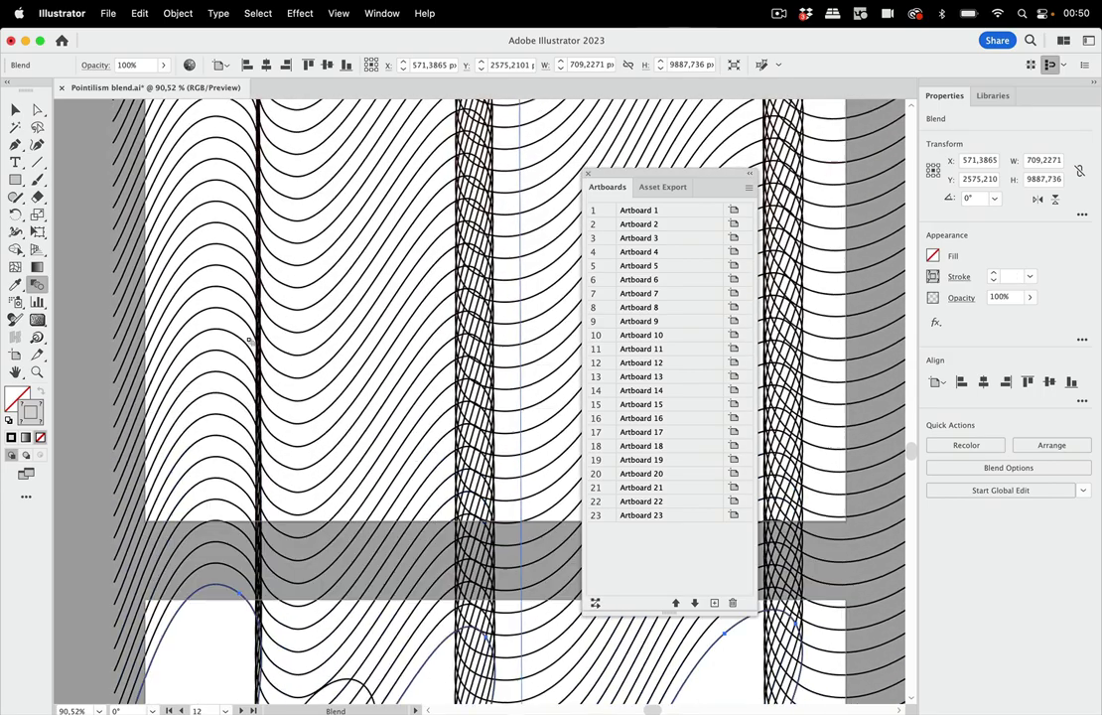
pyautogui.scroll(-10, 249, 341)
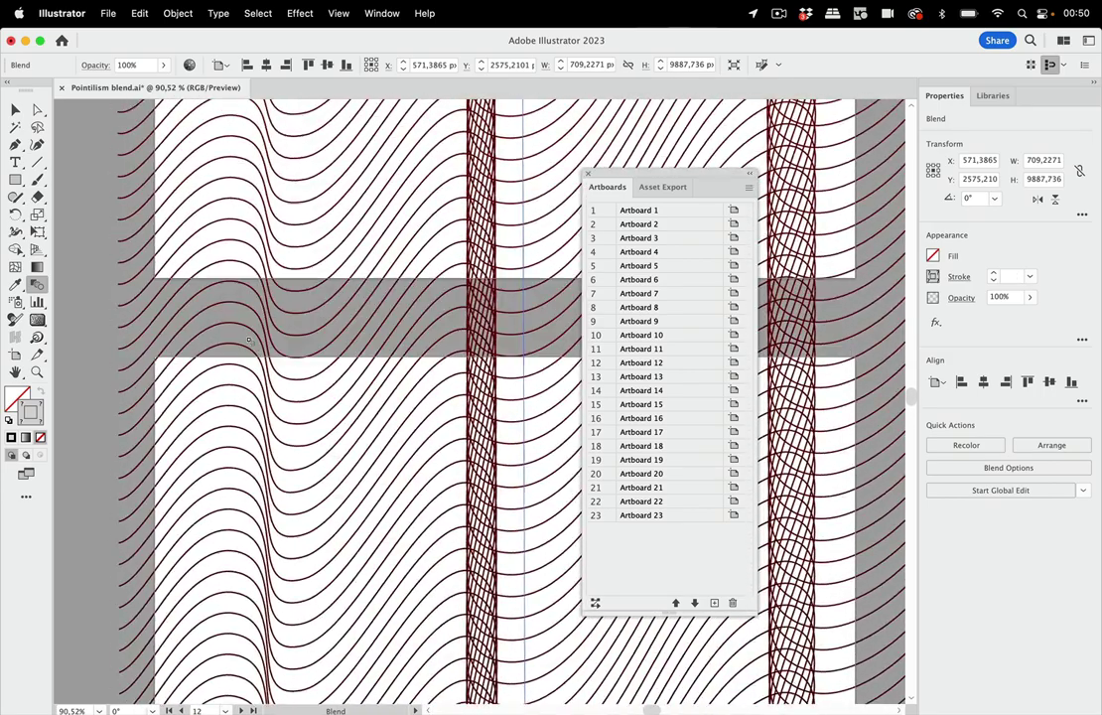
pyautogui.scroll(-10, 249, 340)
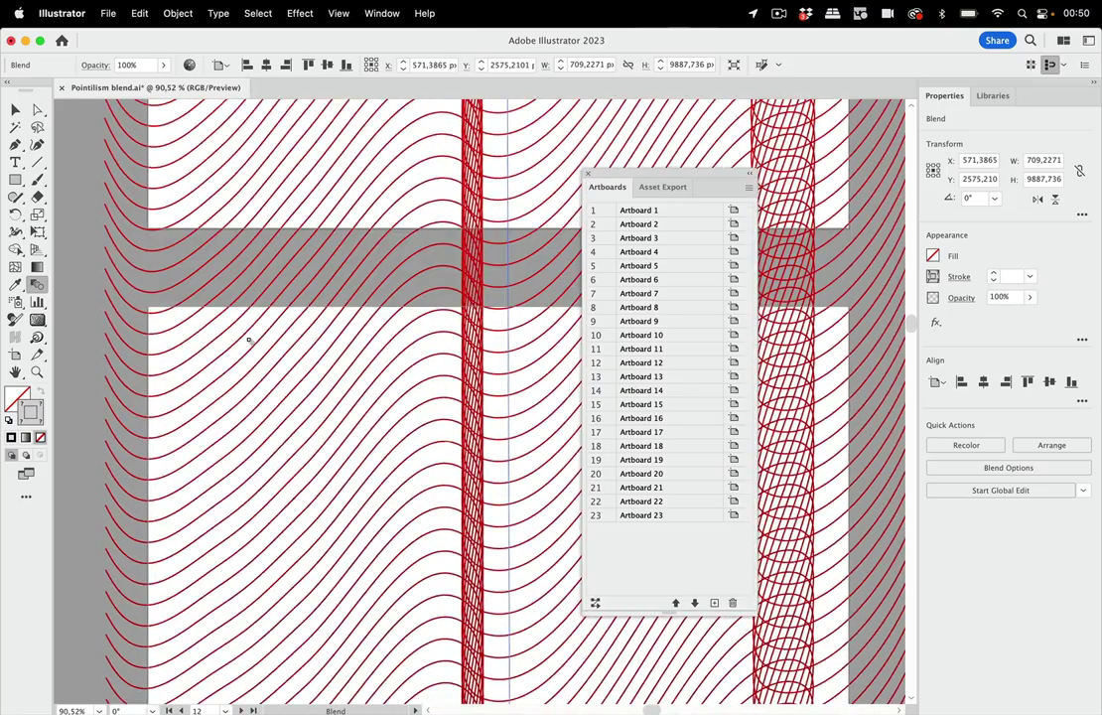
pyautogui.scroll(-15, 250, 344)
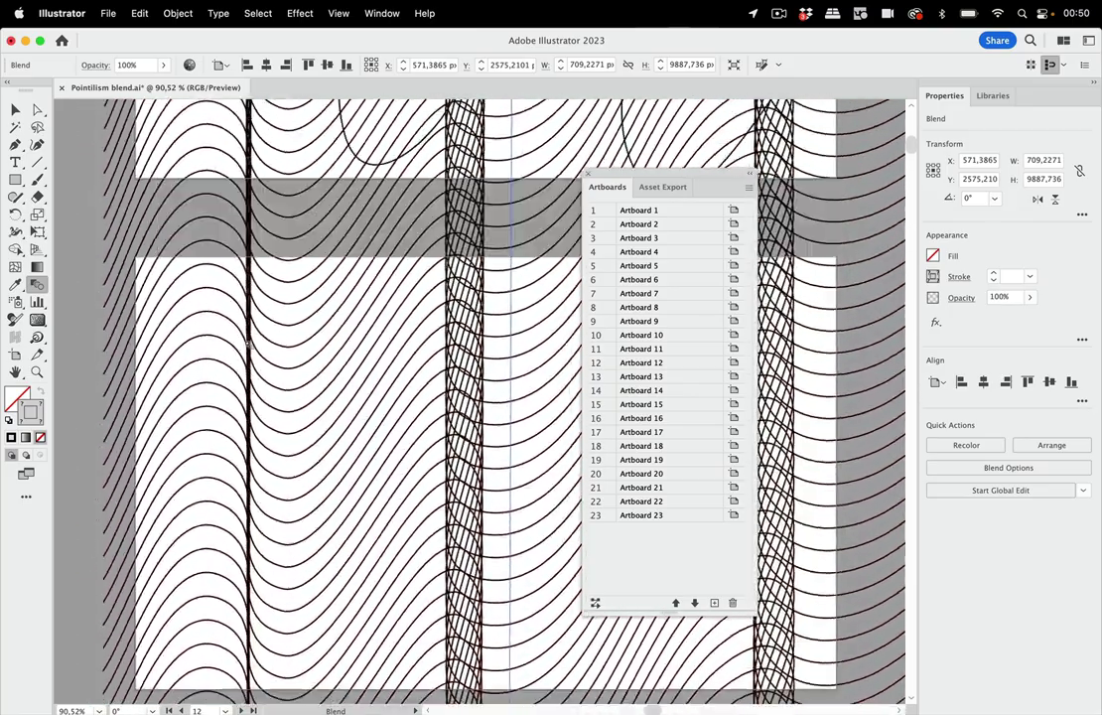
# Step: Set the blend spacing to Specified Steps so each artboard holds one curve
pyautogui.hotkey('shift', 'Home')
pyautogui.doubleClick(37, 285)
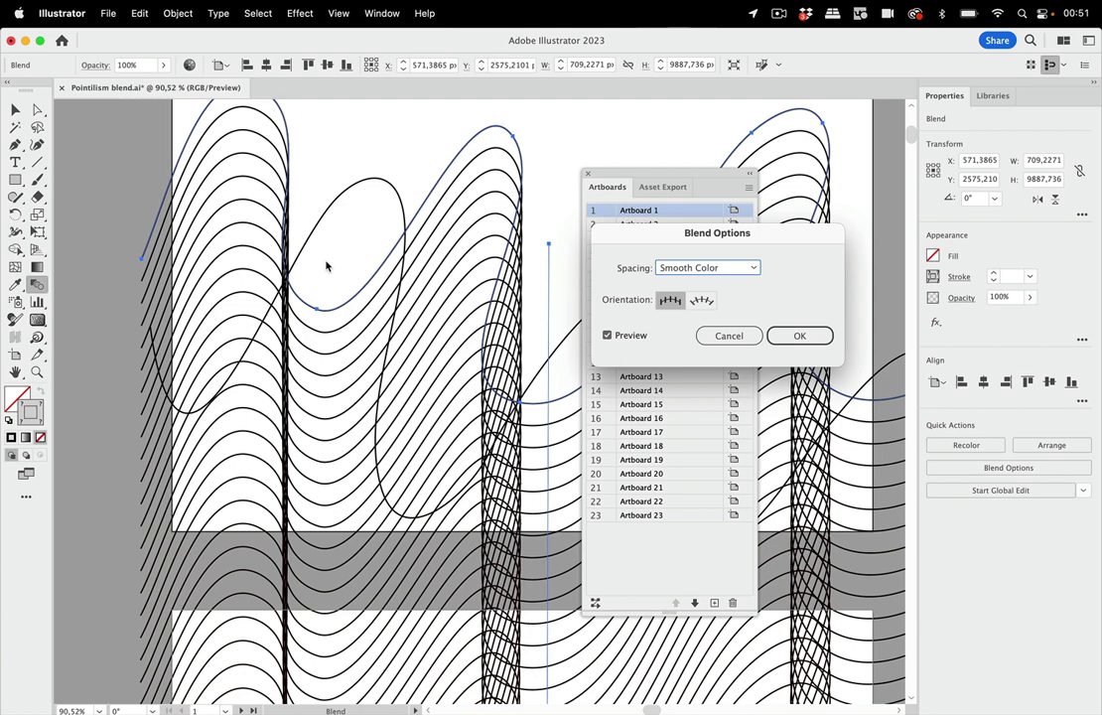
pyautogui.click(751, 266)
pyautogui.click(726, 298)
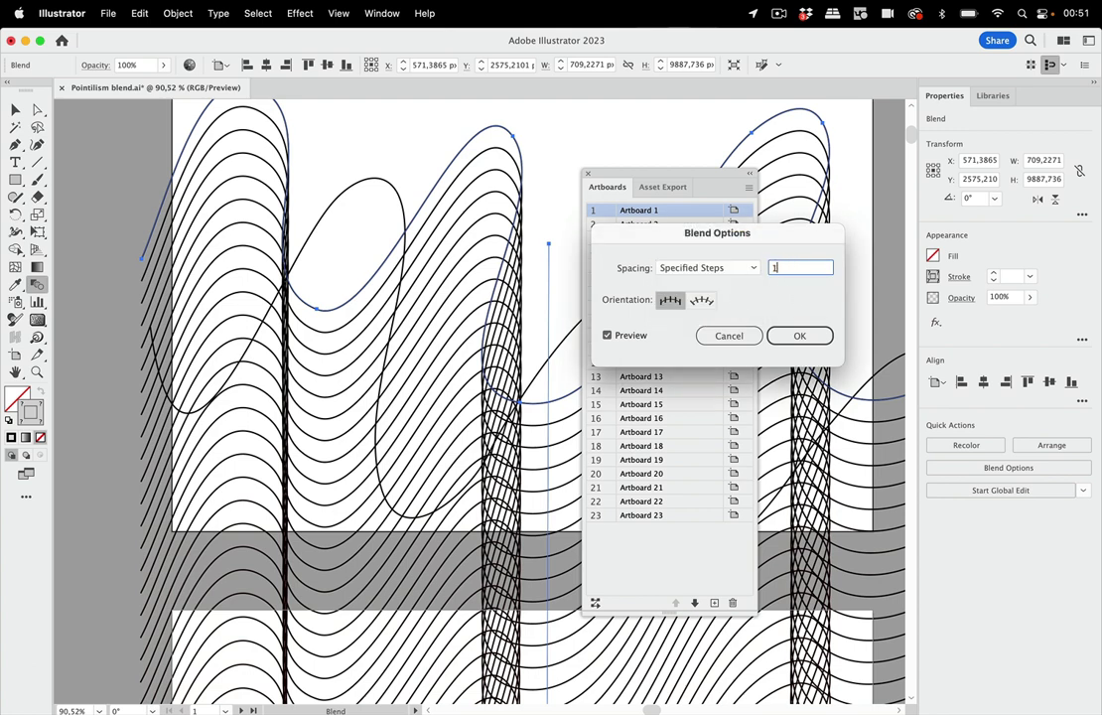
pyautogui.press('Return')
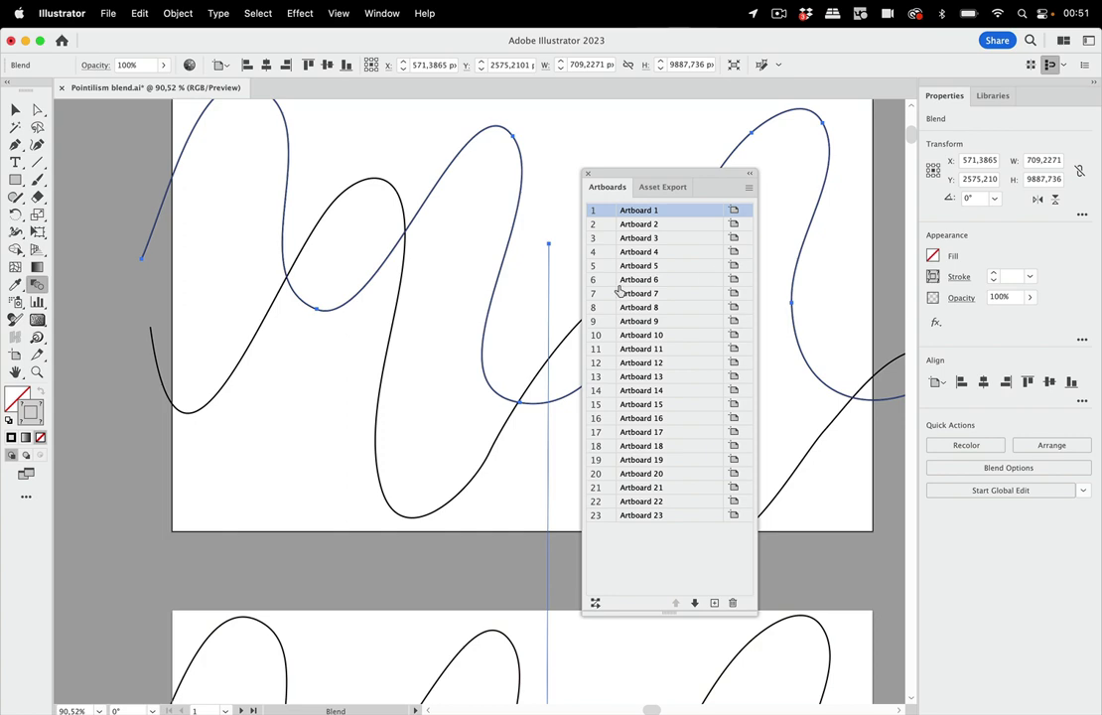
pyautogui.scroll(-5, 488, 361)
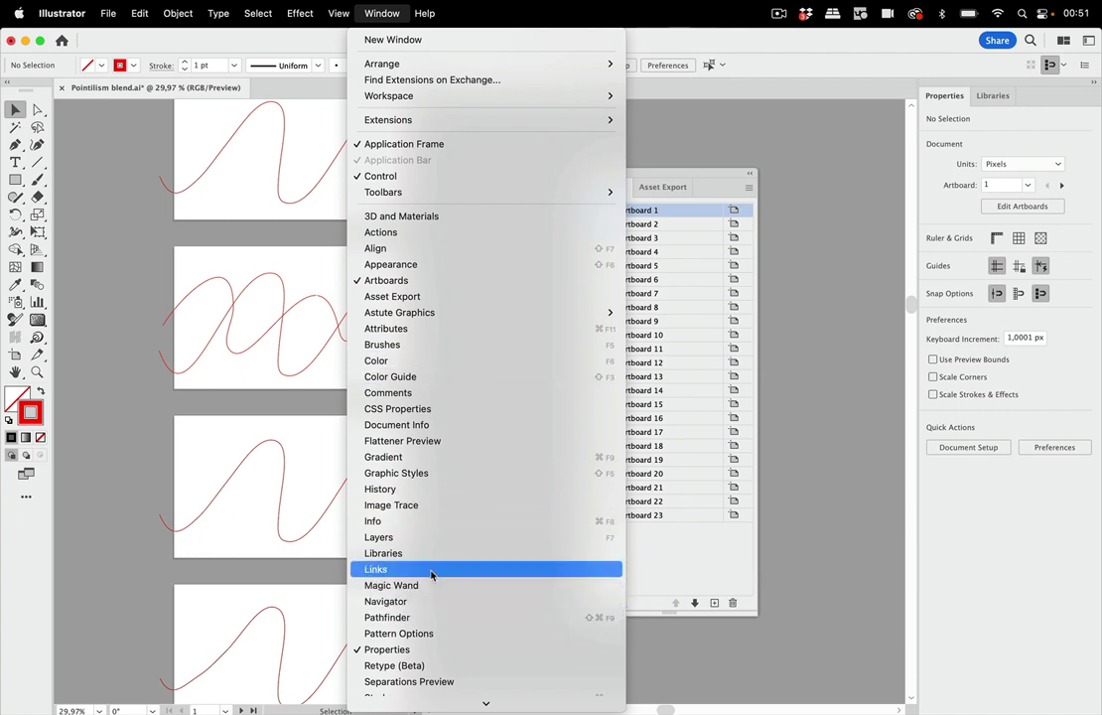
# Step: Hide the Blend sublayer inside Layer 1 in the Layers panel
pyautogui.click(437, 541)
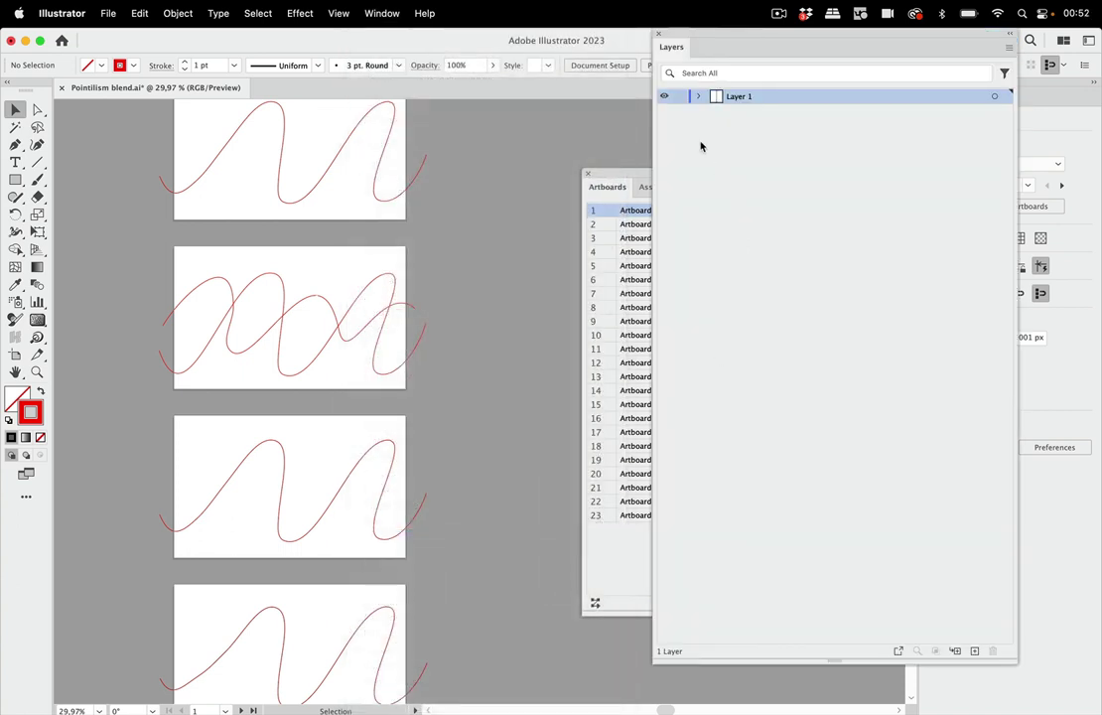
pyautogui.click(699, 95)
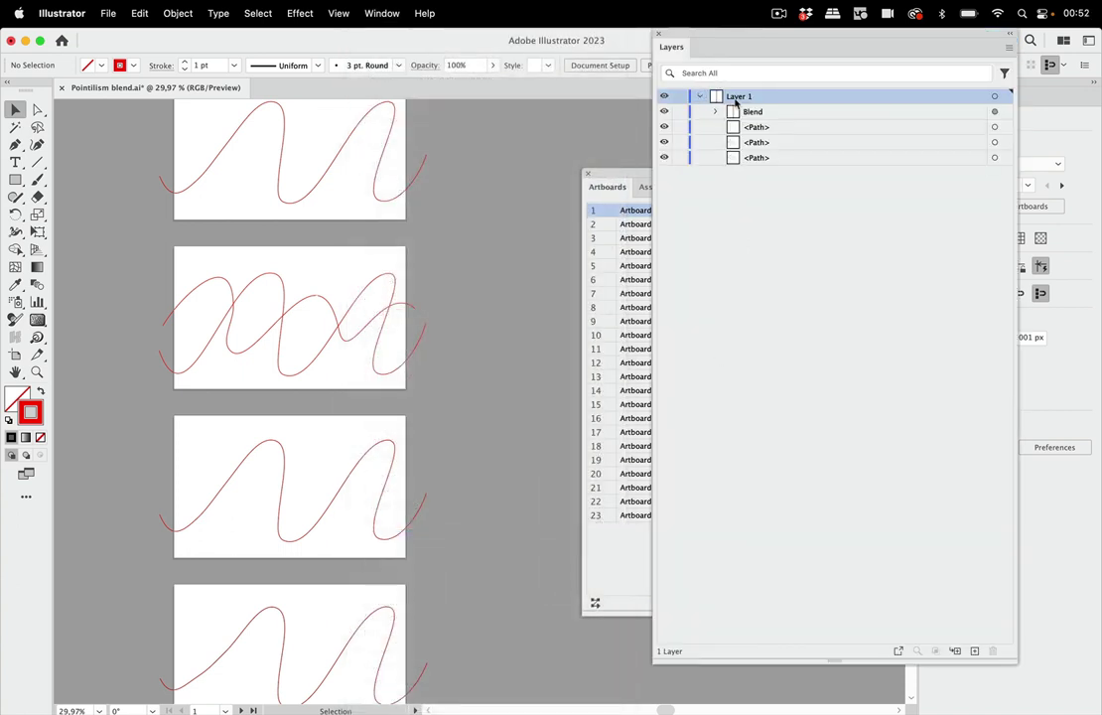
pyautogui.click(665, 112)
pyautogui.hscroll(-3, 358, 273)
pyautogui.scroll(-3, 358, 273)
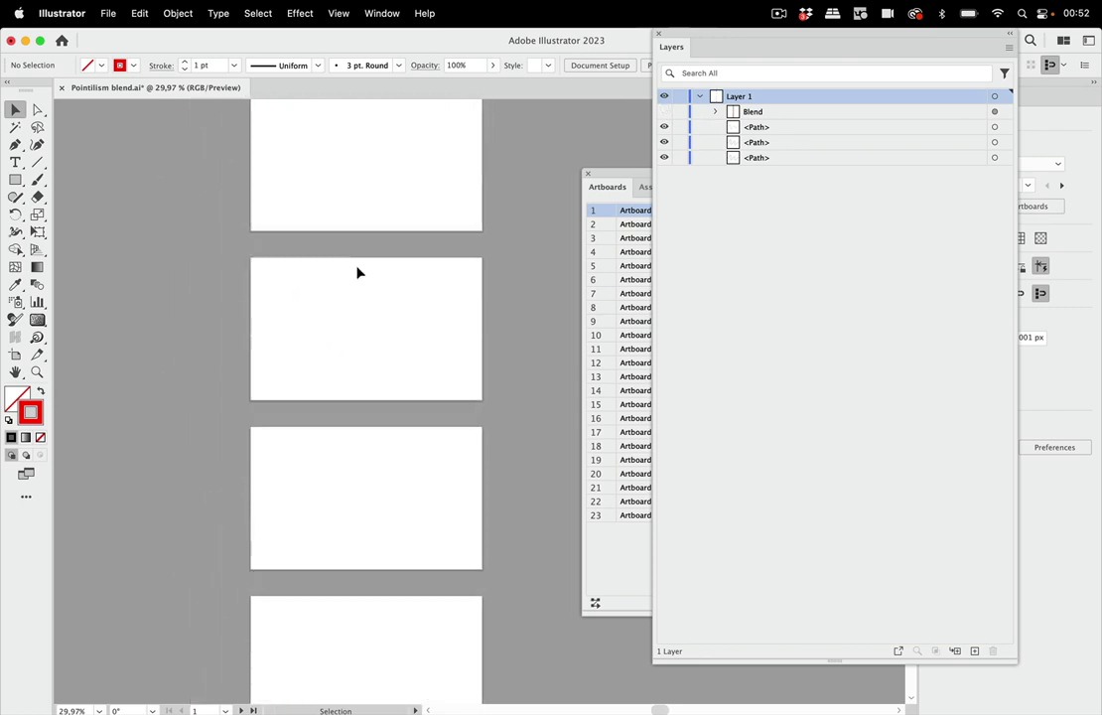
pyautogui.scroll(5, 358, 274)
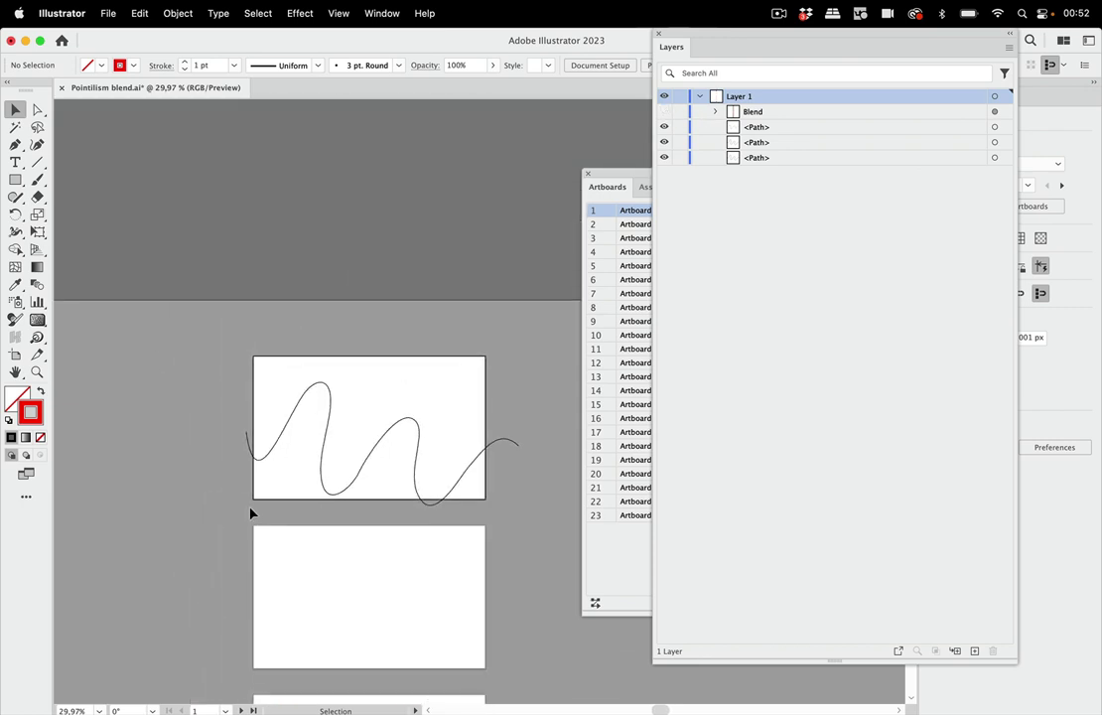
pyautogui.scroll(5, 251, 513)
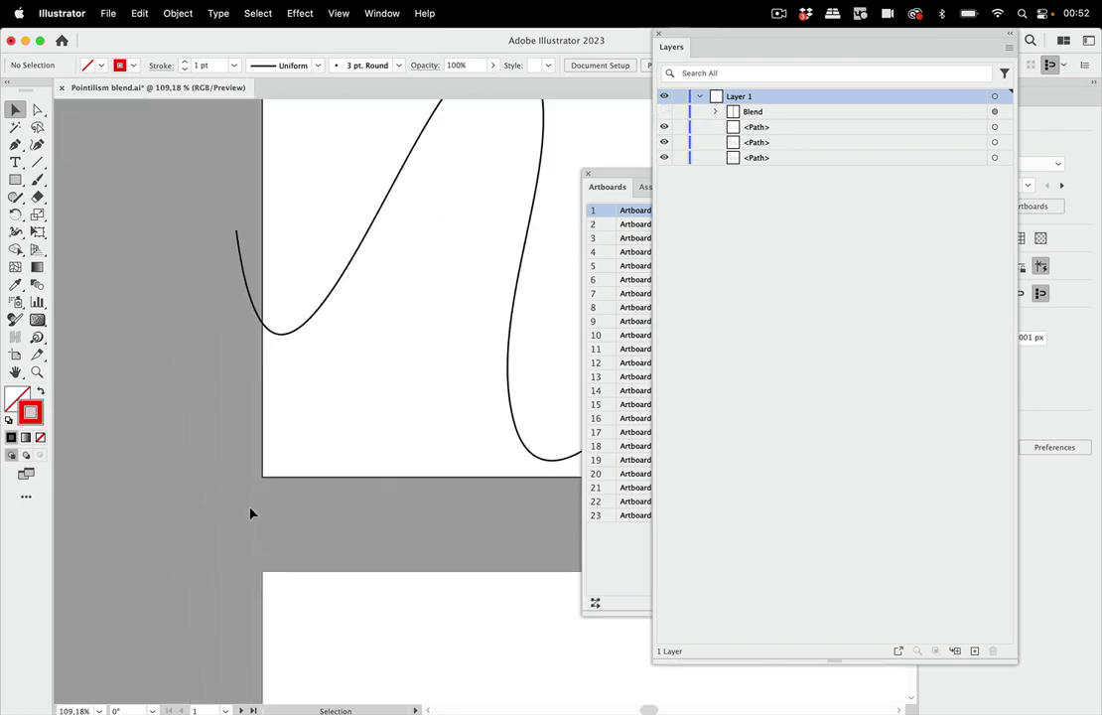
# Step: With the Blend tool, start a new blend at the red curve's end anchor
pyautogui.click(39, 284)
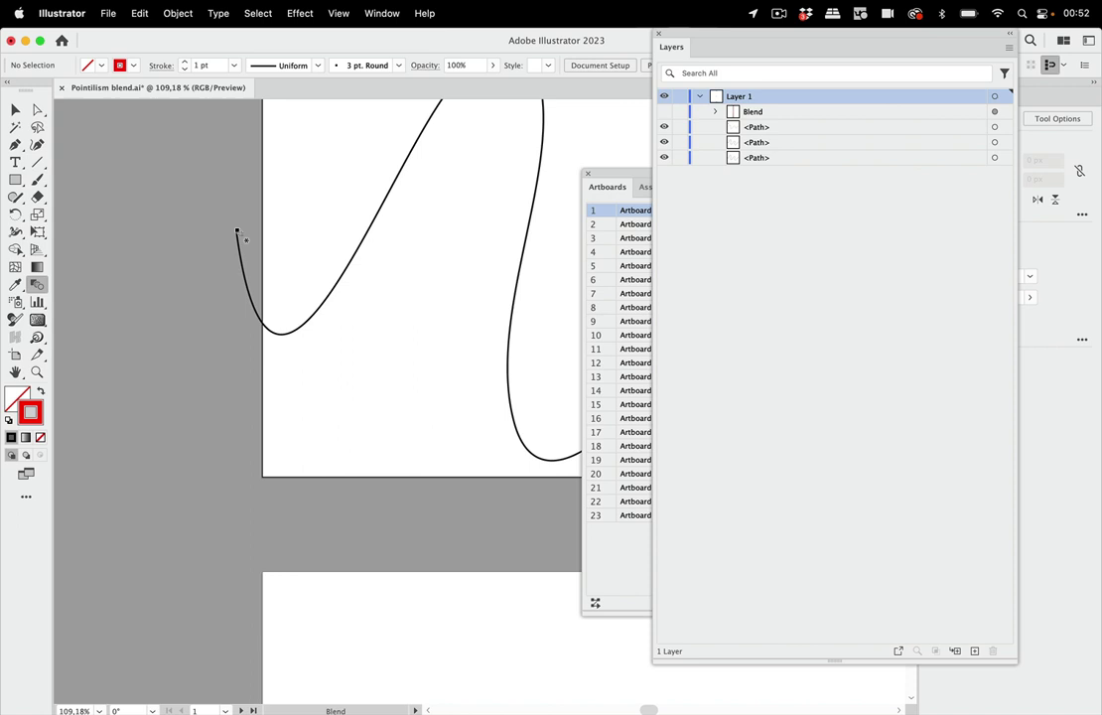
pyautogui.scroll(-3, 238, 231)
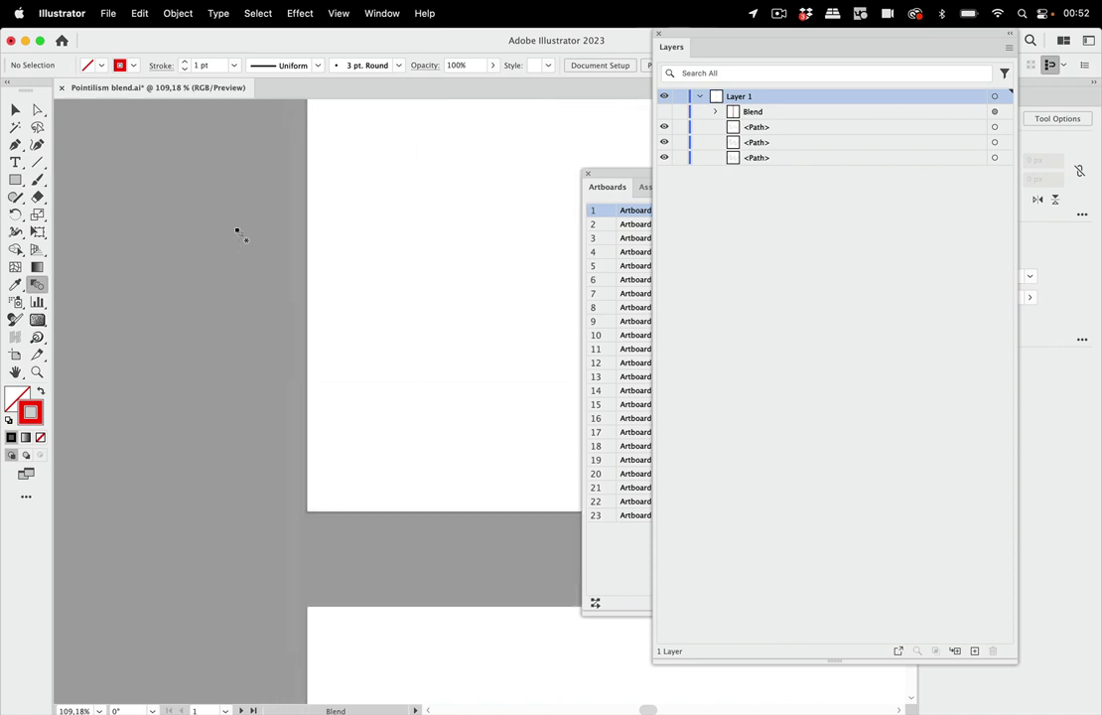
pyautogui.scroll(-5, 237, 232)
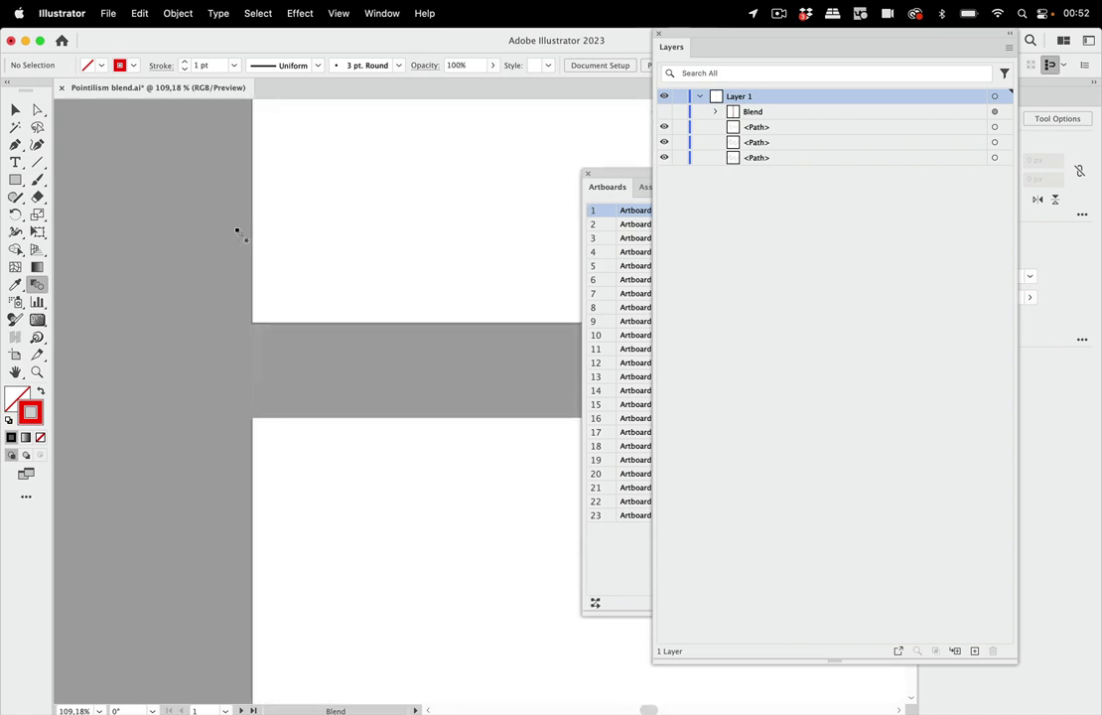
pyautogui.scroll(5, 237, 232)
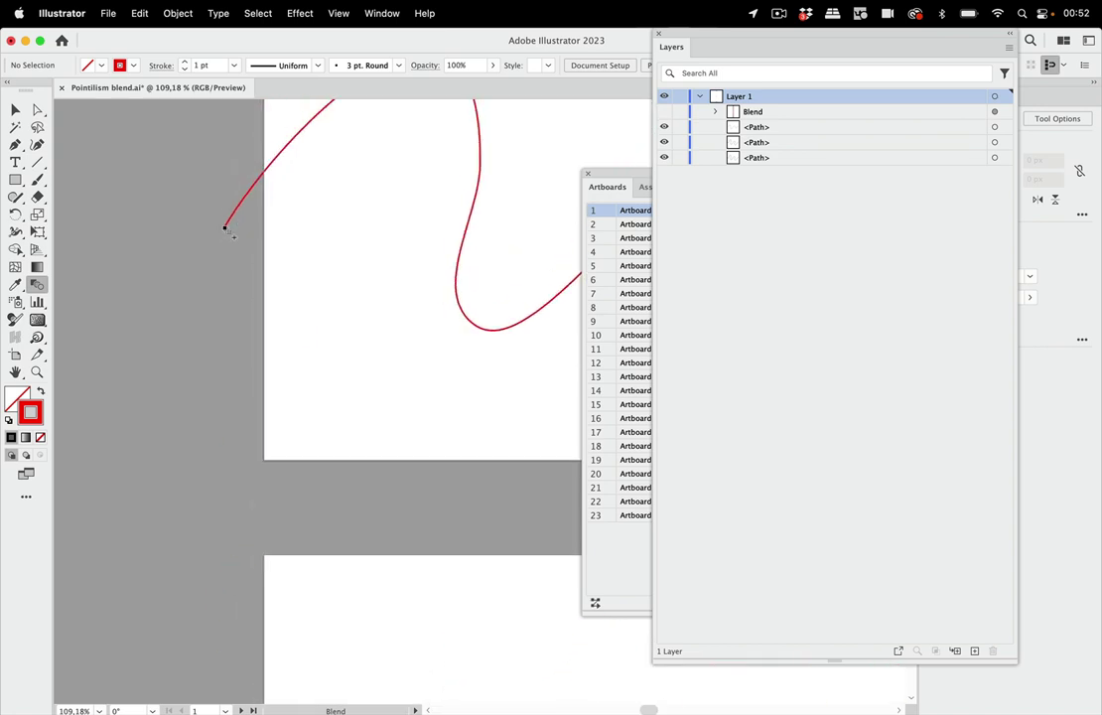
pyautogui.click(224, 229)
# Step: Finish the second blend at the black curve's end anchor
pyautogui.scroll(-3, 224, 228)
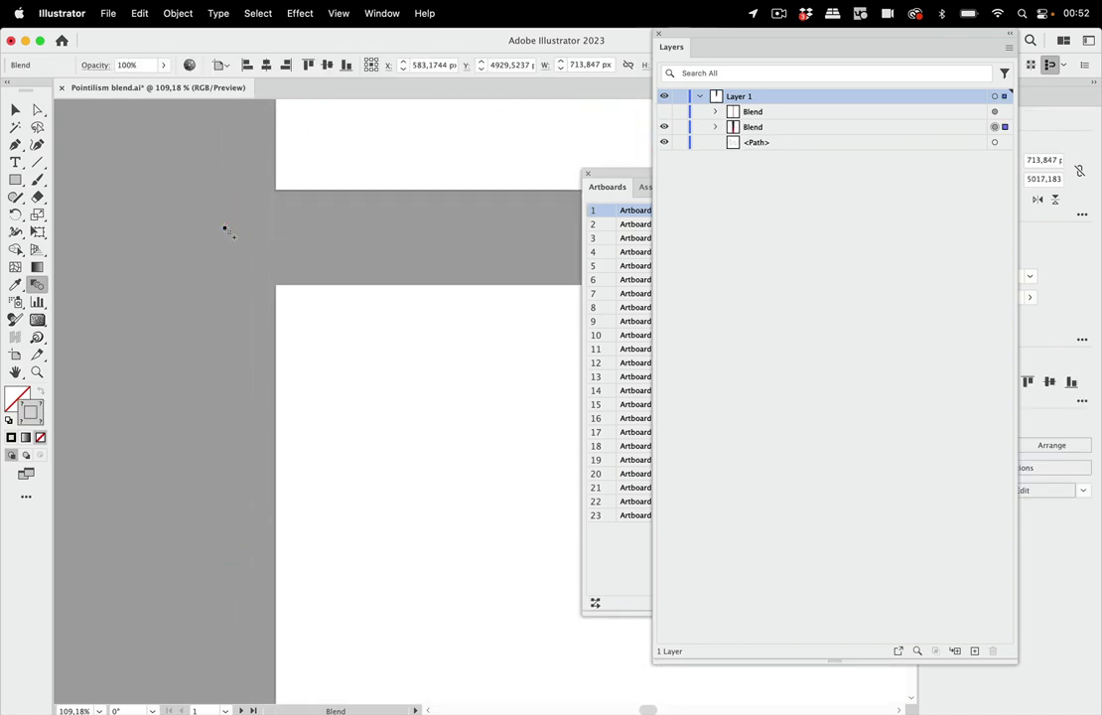
pyautogui.scroll(3, 224, 229)
pyautogui.scroll(-4, 224, 229)
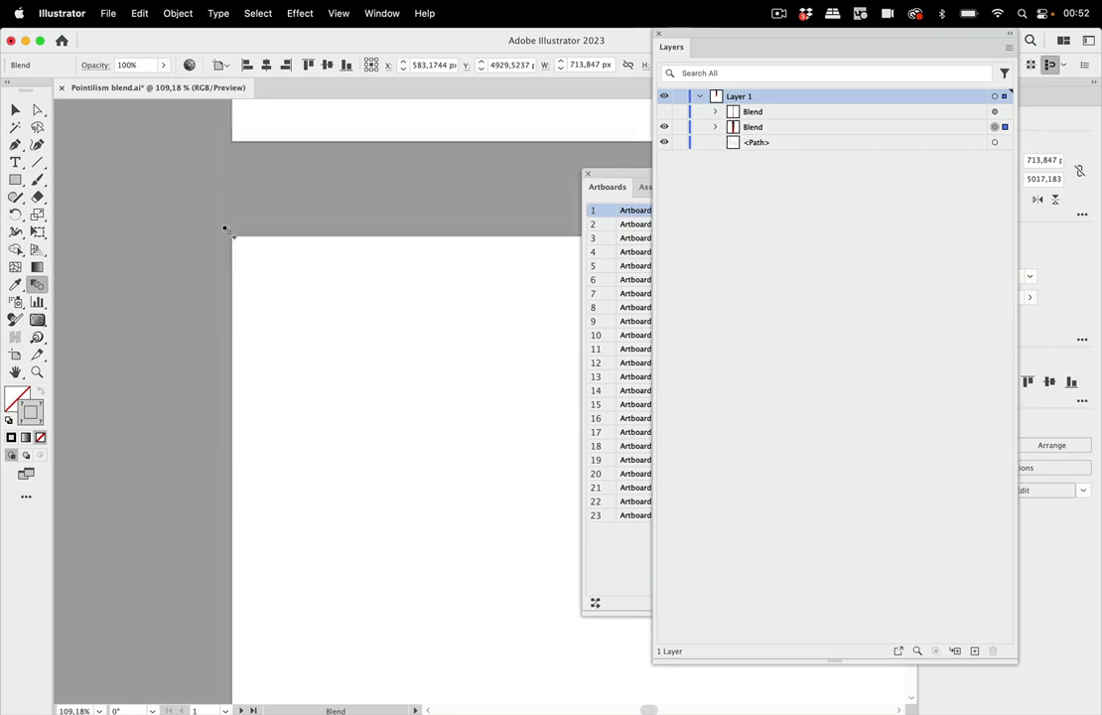
pyautogui.scroll(5, 224, 229)
pyautogui.scroll(-4, 224, 229)
pyautogui.scroll(5, 224, 229)
pyautogui.scroll(-2, 228, 233)
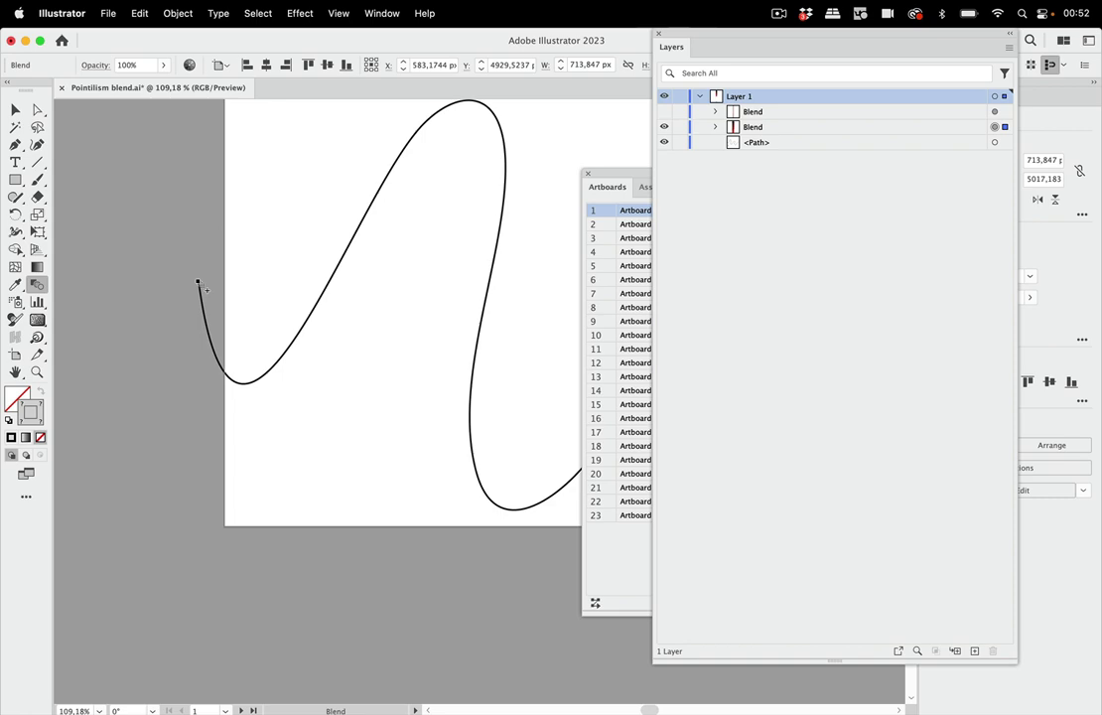
pyautogui.click(199, 283)
pyautogui.scroll(-10, 313, 282)
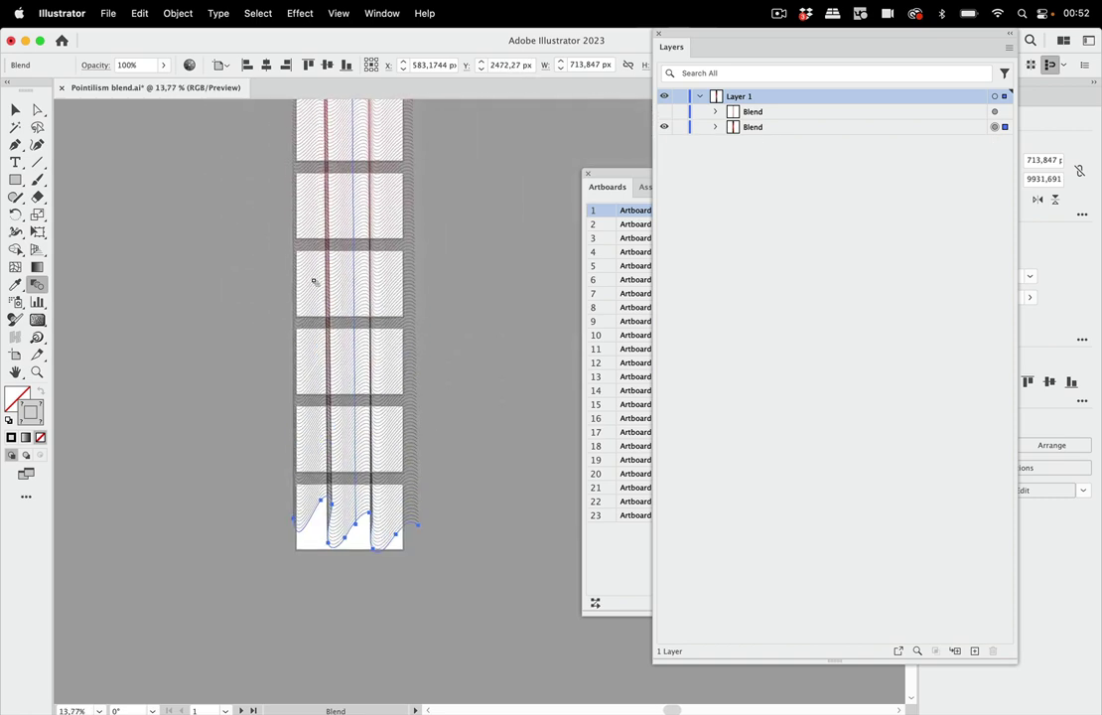
# Step: Set the second blend's spacing to Specified Steps with a value of 1
pyautogui.doubleClick(38, 286)
pyautogui.click(728, 268)
pyautogui.click(728, 298)
pyautogui.write('10')
pyautogui.press('Return')
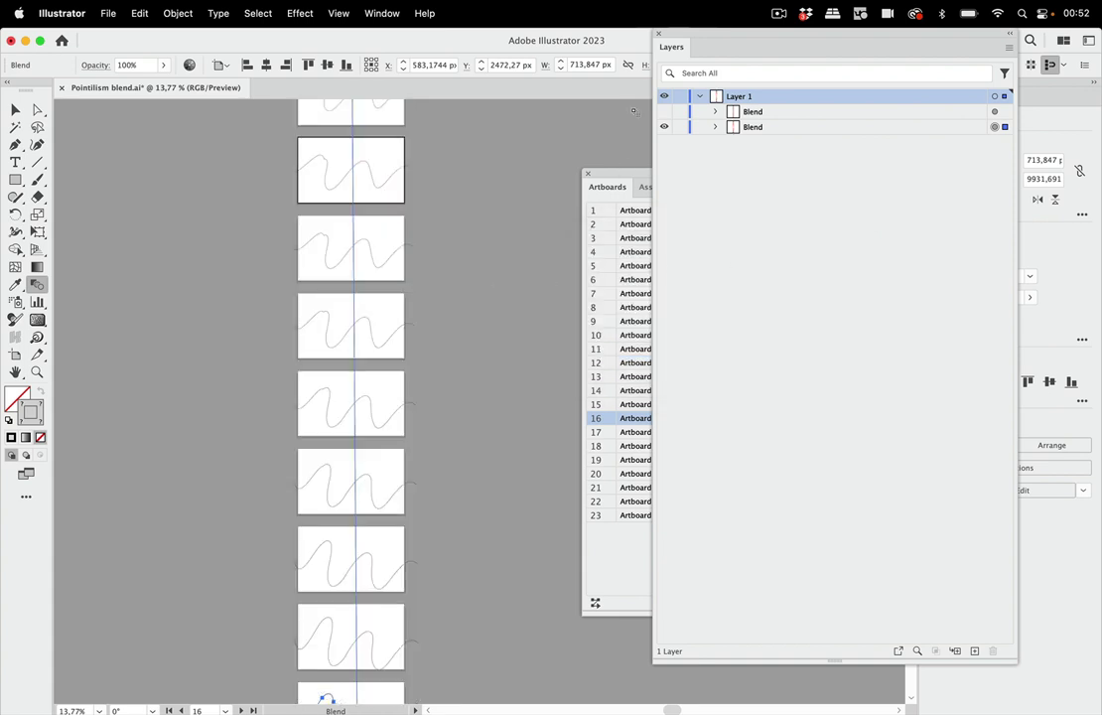
pyautogui.scroll(-3, 401, 328)
pyautogui.scroll(5, 401, 328)
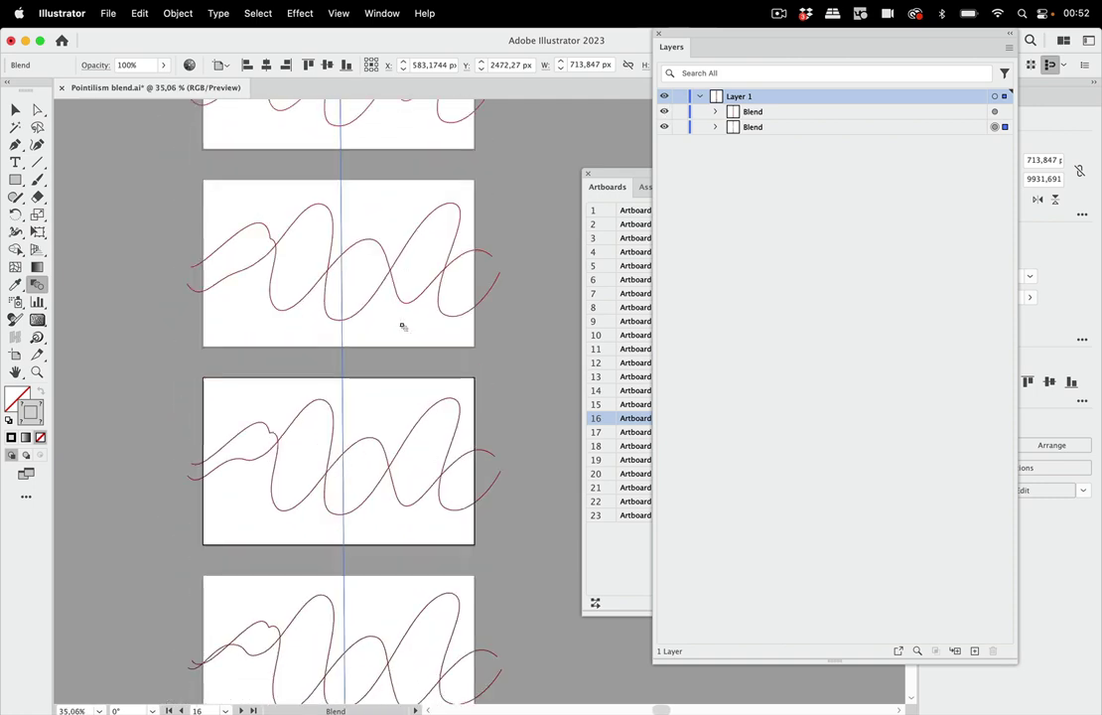
pyautogui.scroll(-10, 401, 327)
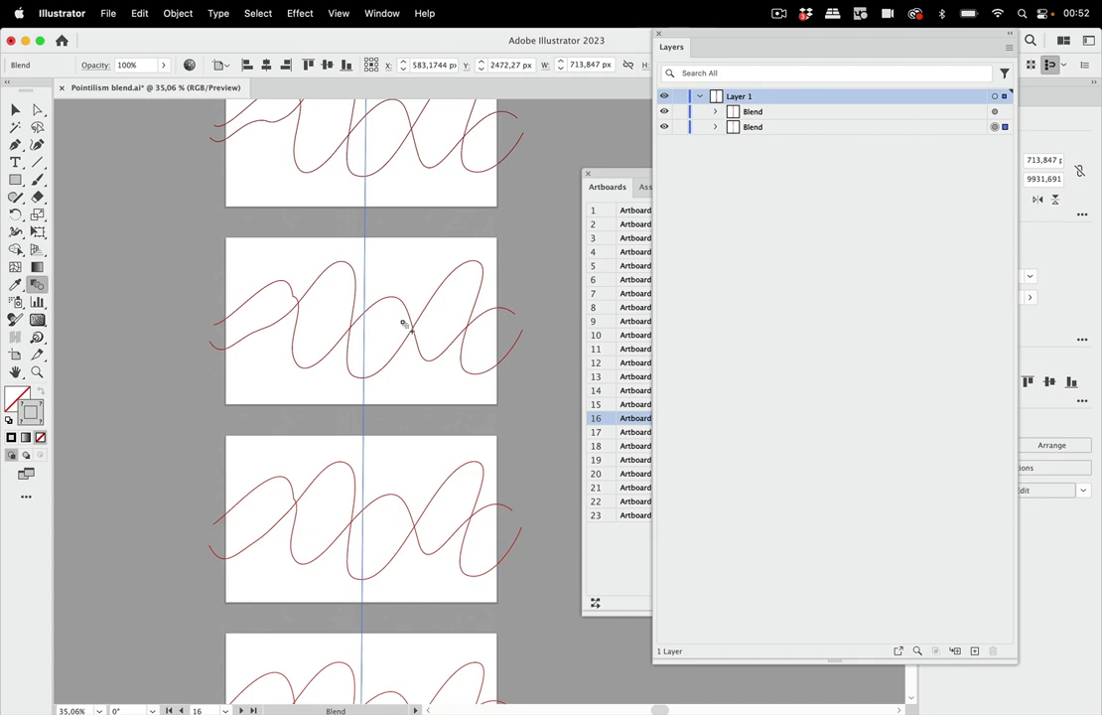
pyautogui.scroll(-3, 397, 334)
pyautogui.scroll(-6, 397, 334)
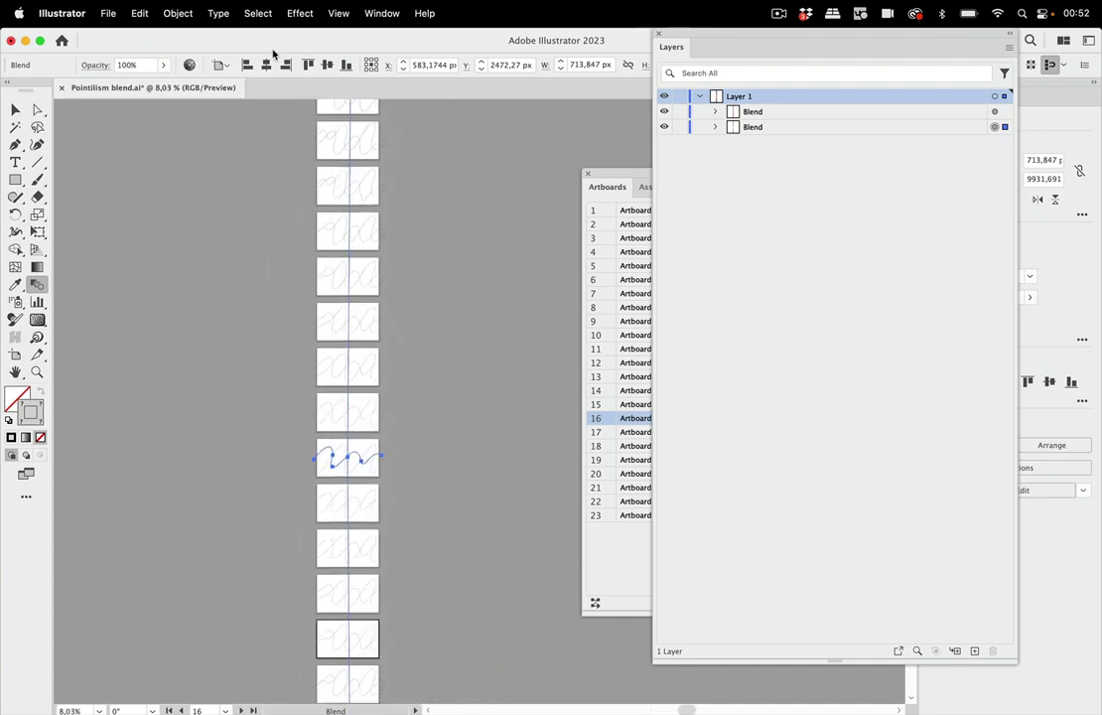
# Step: Expand the selected blend and ungroup it into separate wavy paths
pyautogui.click(179, 14)
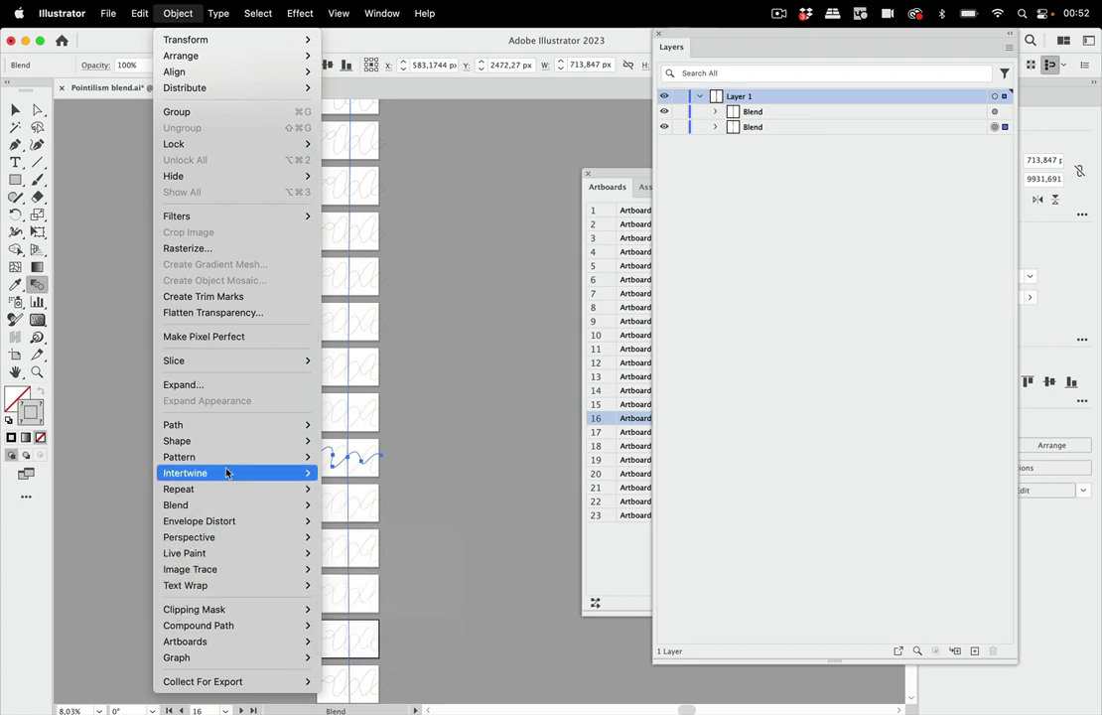
pyautogui.moveTo(239, 505)
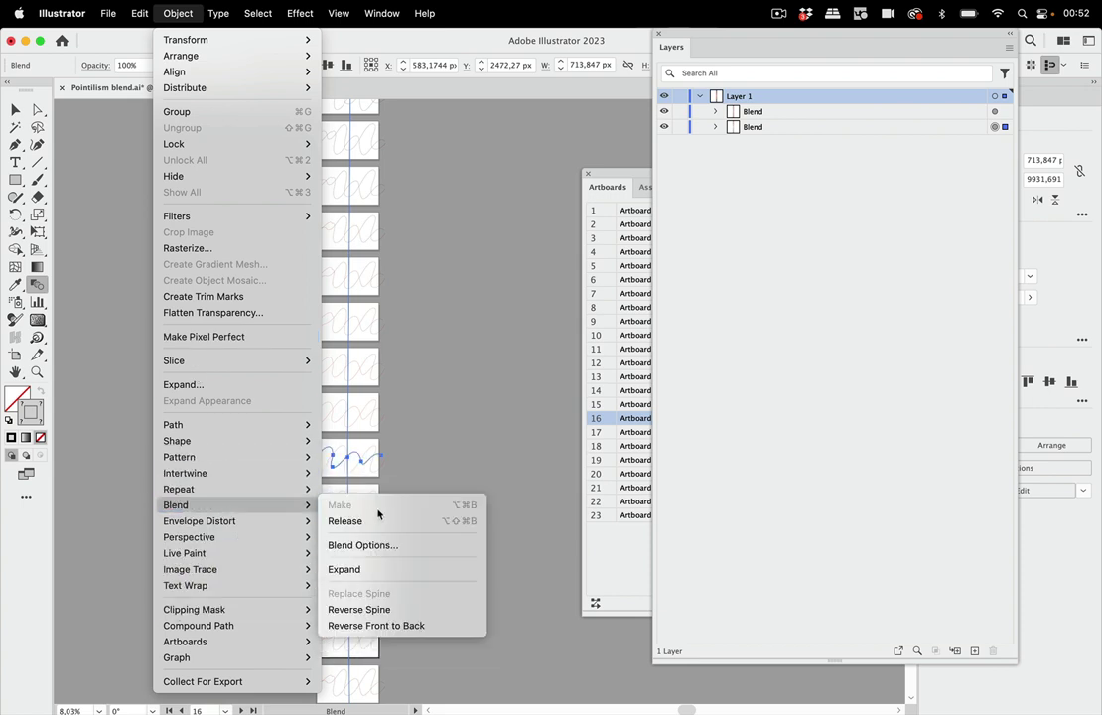
pyautogui.click(374, 568)
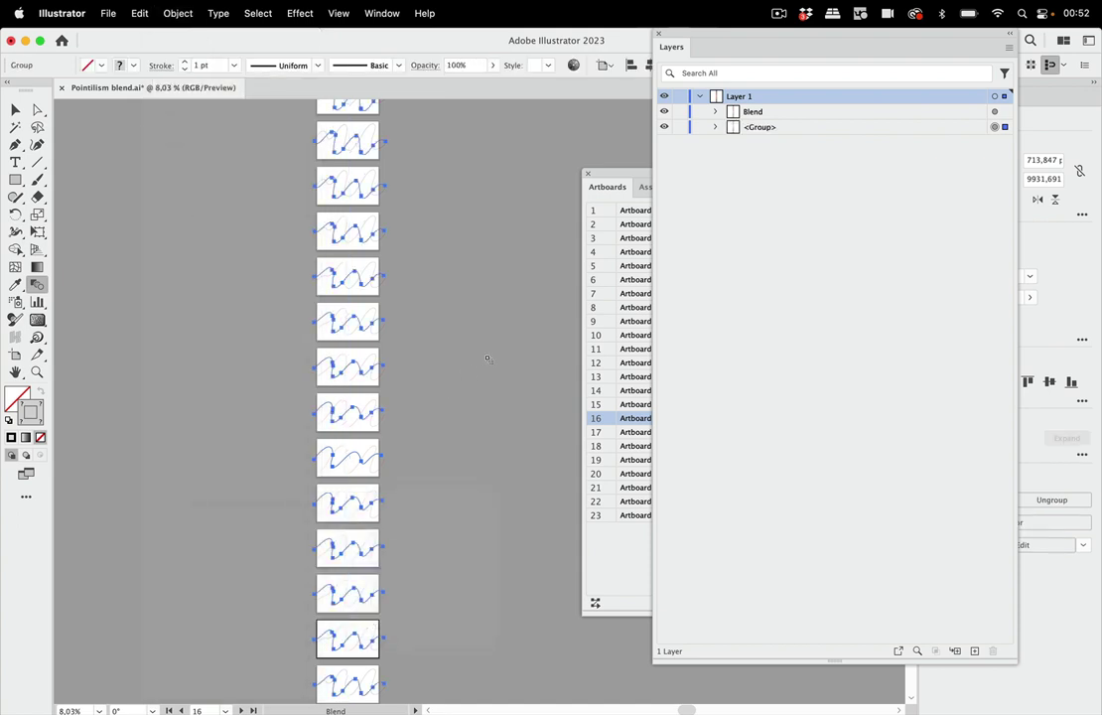
pyautogui.press('super+shift+g')
pyautogui.scroll(5, 455, 276)
# Step: Select the other remaining blend and expand it into a group
pyautogui.click(15, 109)
pyautogui.press('alt+super+b')
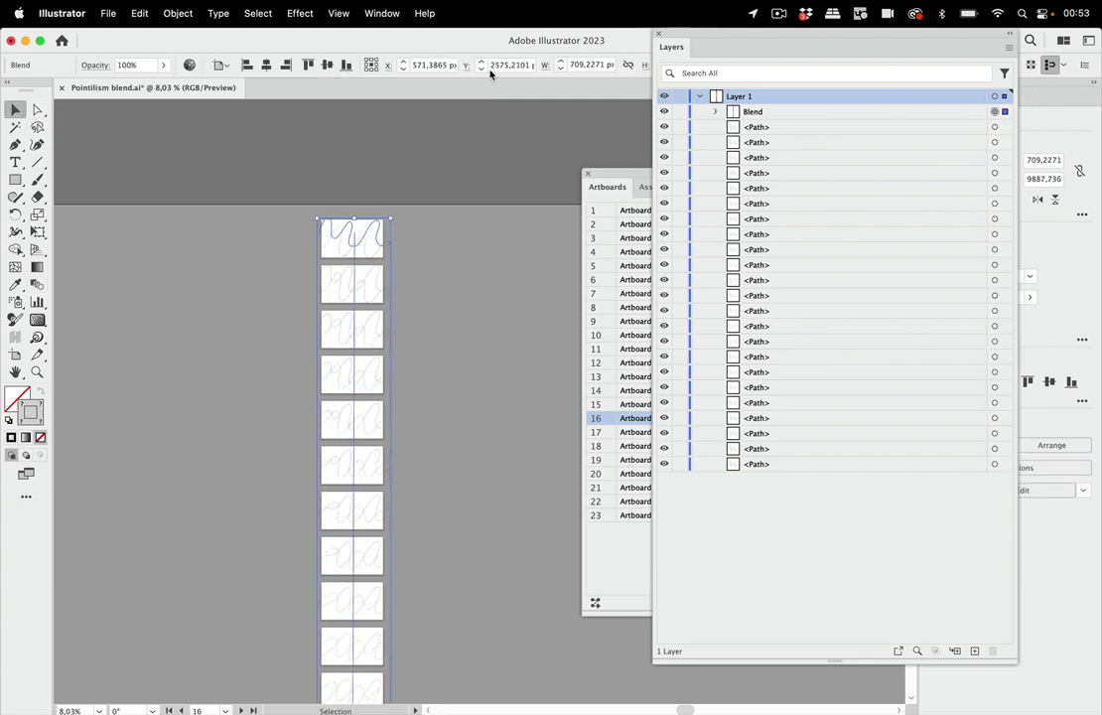
pyautogui.click(179, 14)
pyautogui.moveTo(221, 506)
pyautogui.click(373, 569)
# Step: Ungroup the expanded blend, select every path and give them a black stroke
pyautogui.press('super+shift+g')
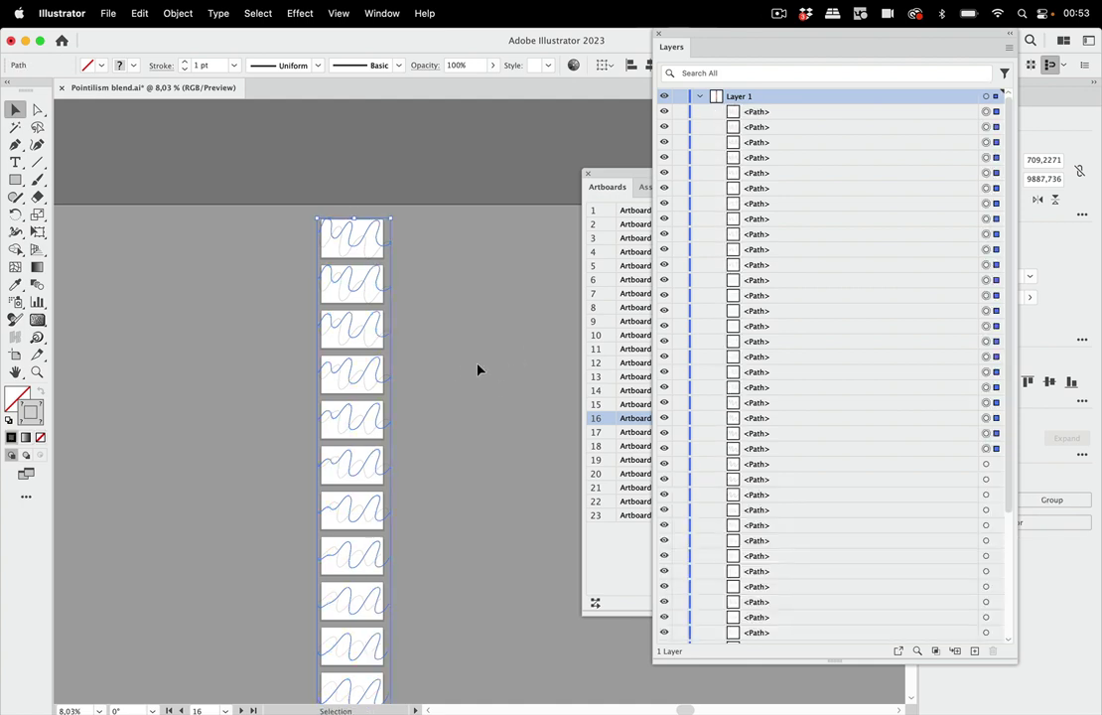
pyautogui.press('super+a')
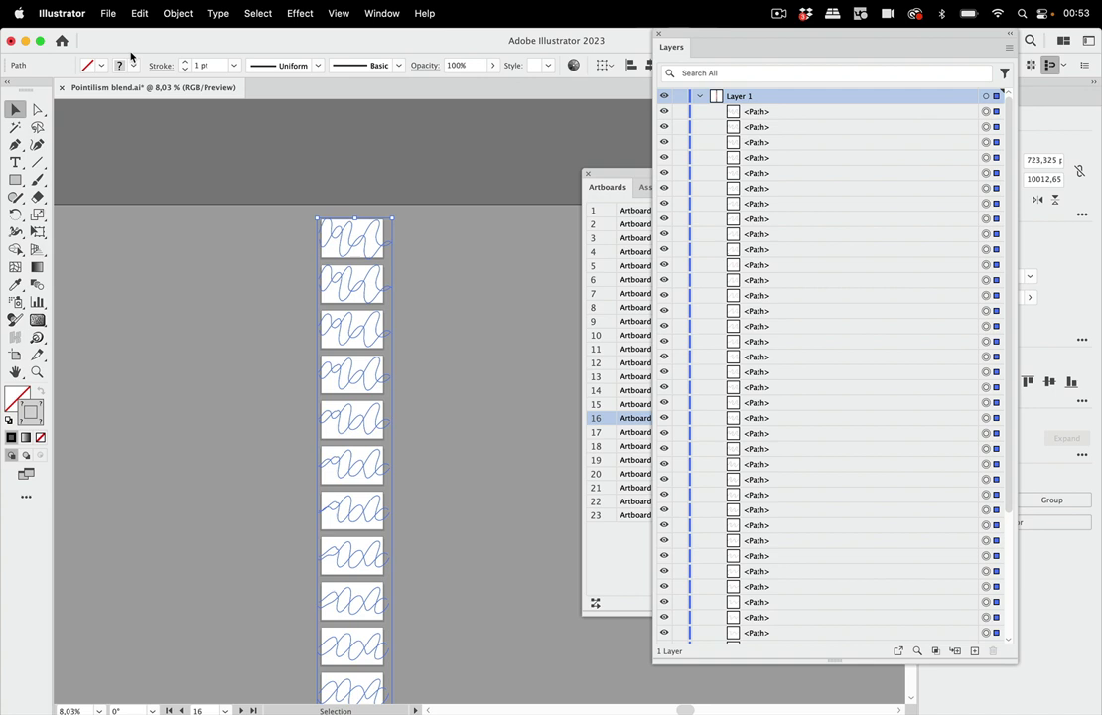
pyautogui.click(134, 66)
pyautogui.click(40, 89)
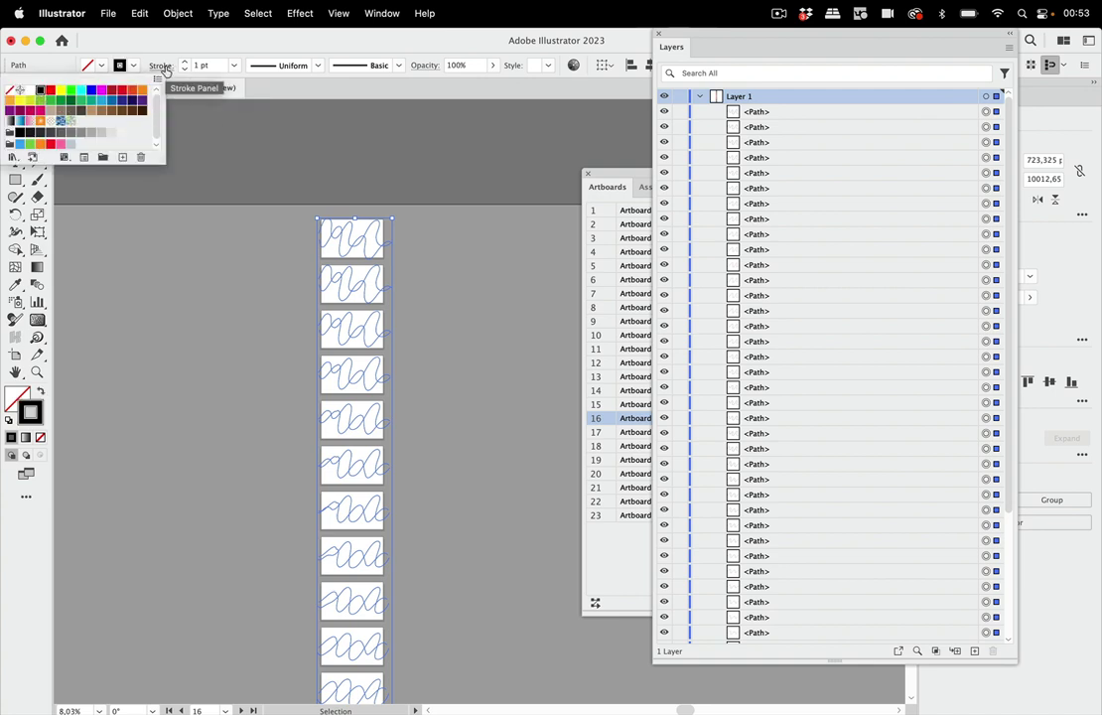
pyautogui.click(140, 63)
pyautogui.scroll(10, 389, 275)
pyautogui.scroll(5, 389, 275)
# Step: Make the strokes 0 pt dashes with 10 pt gaps, round caps and 3 pt weight
pyautogui.click(161, 66)
pyautogui.click(44, 169)
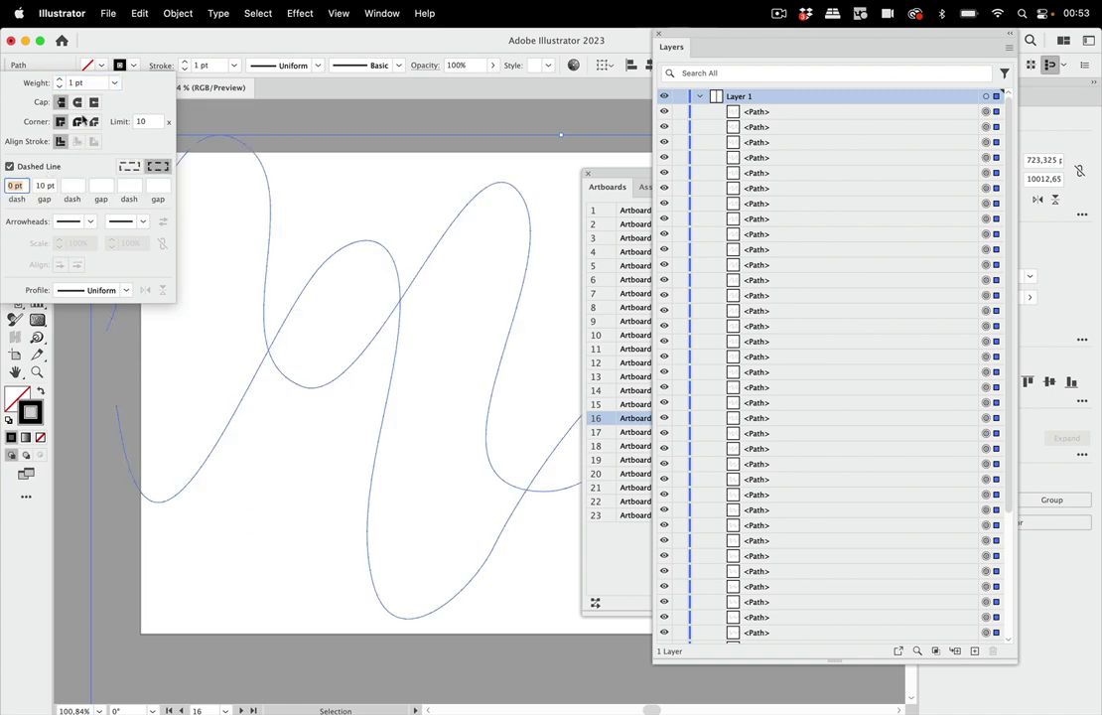
pyautogui.click(77, 102)
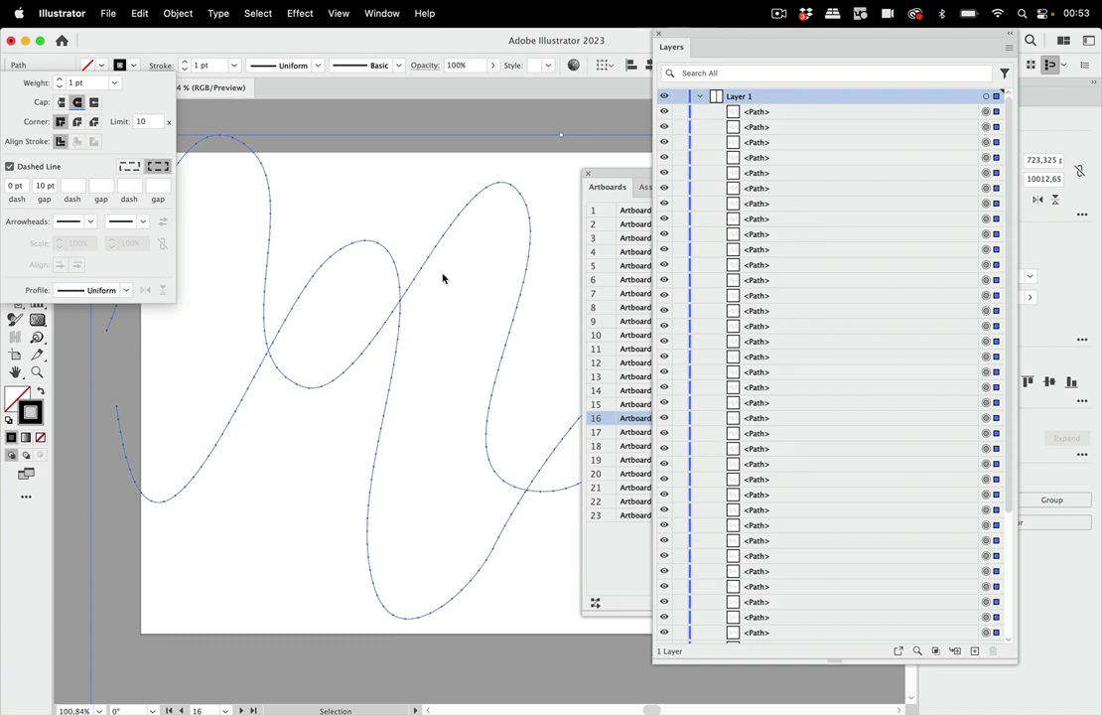
pyautogui.scroll(5, 449, 254)
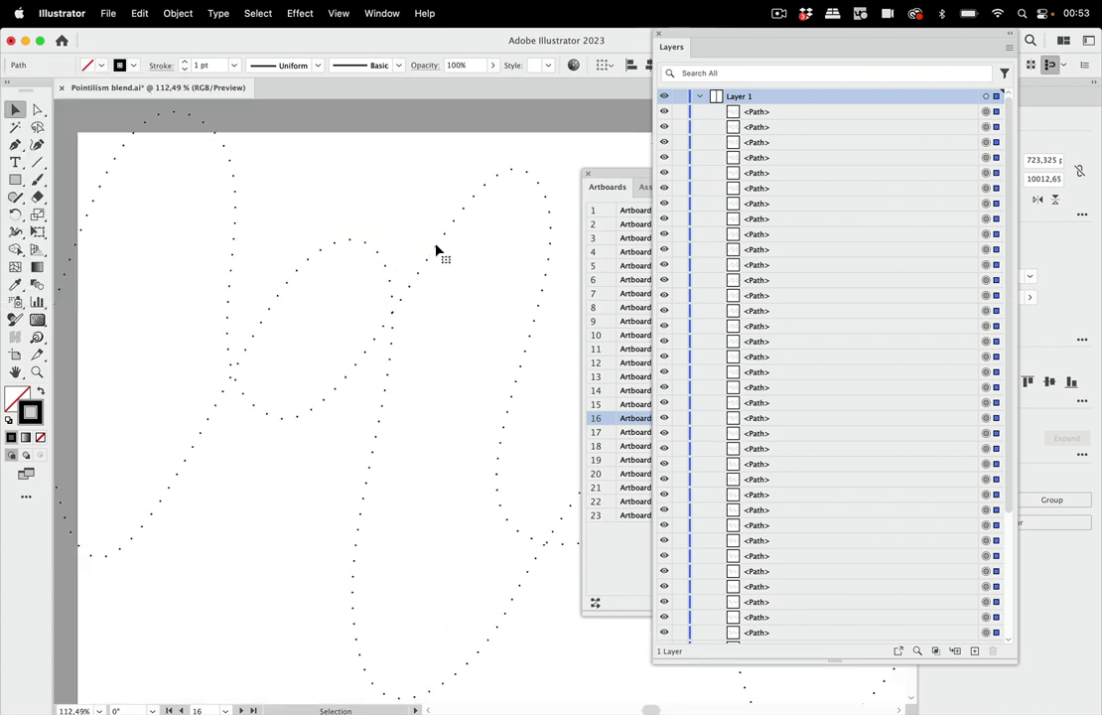
pyautogui.click(187, 64)
pyautogui.click(188, 63)
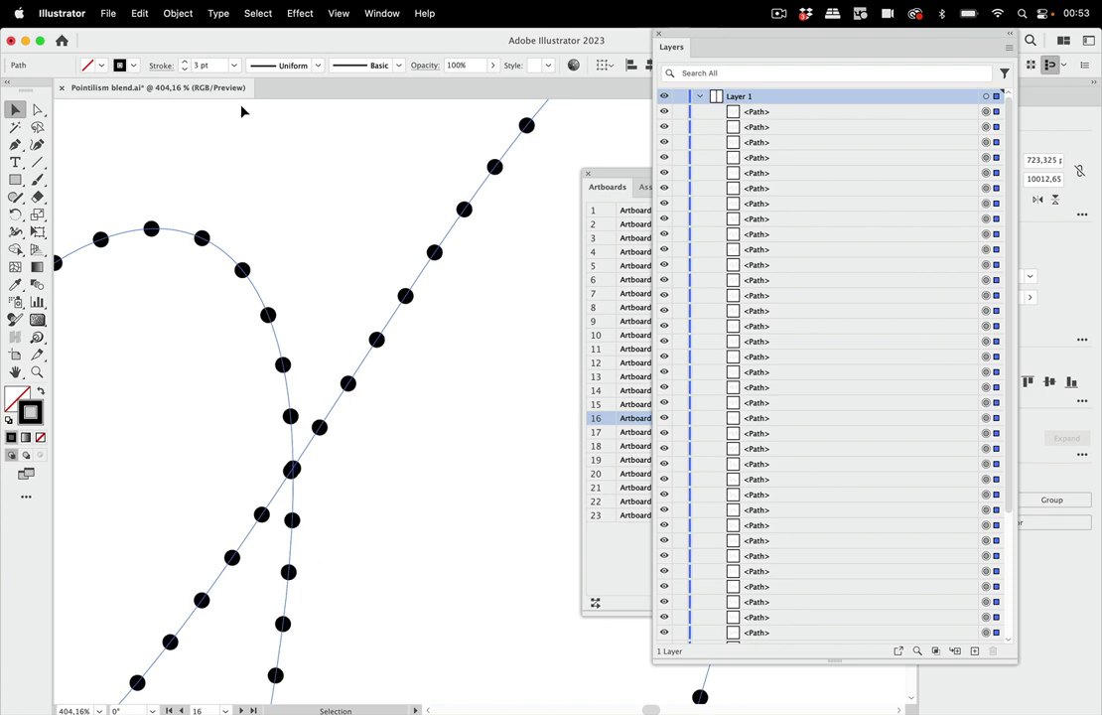
pyautogui.scroll(-7, 438, 361)
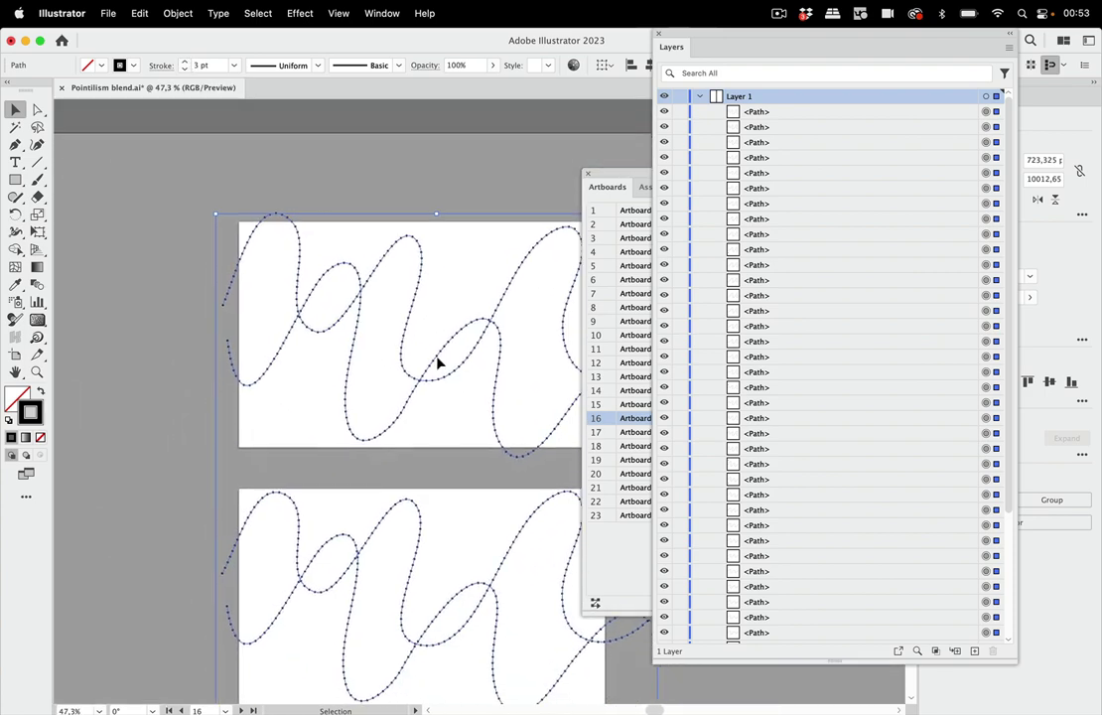
pyautogui.click(472, 201)
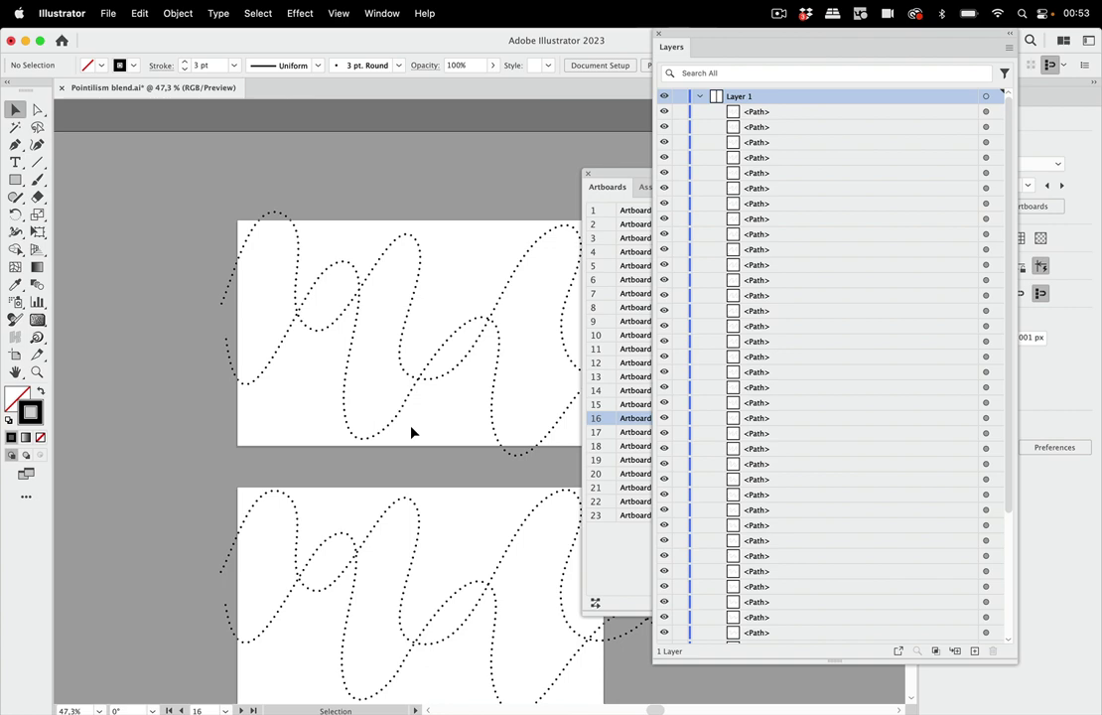
# Step: Set Blend Options spacing to Specified Steps with 16 steps and confirm
pyautogui.press('super+minus')
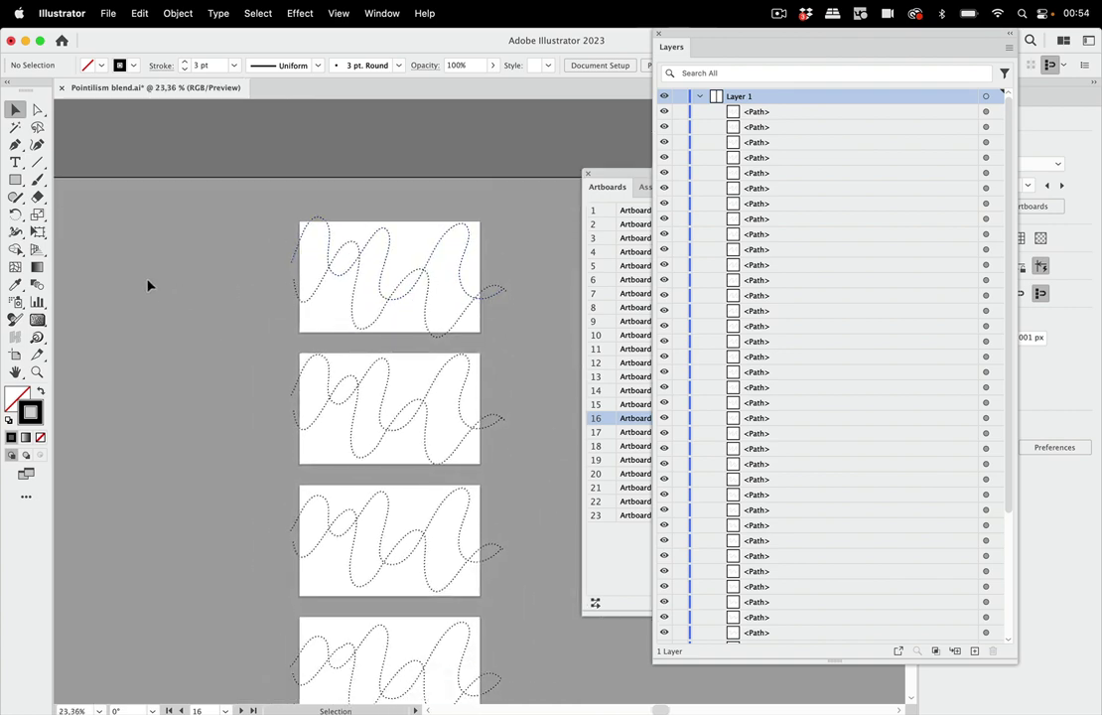
pyautogui.doubleClick(37, 285)
pyautogui.click(733, 269)
pyautogui.click(731, 298)
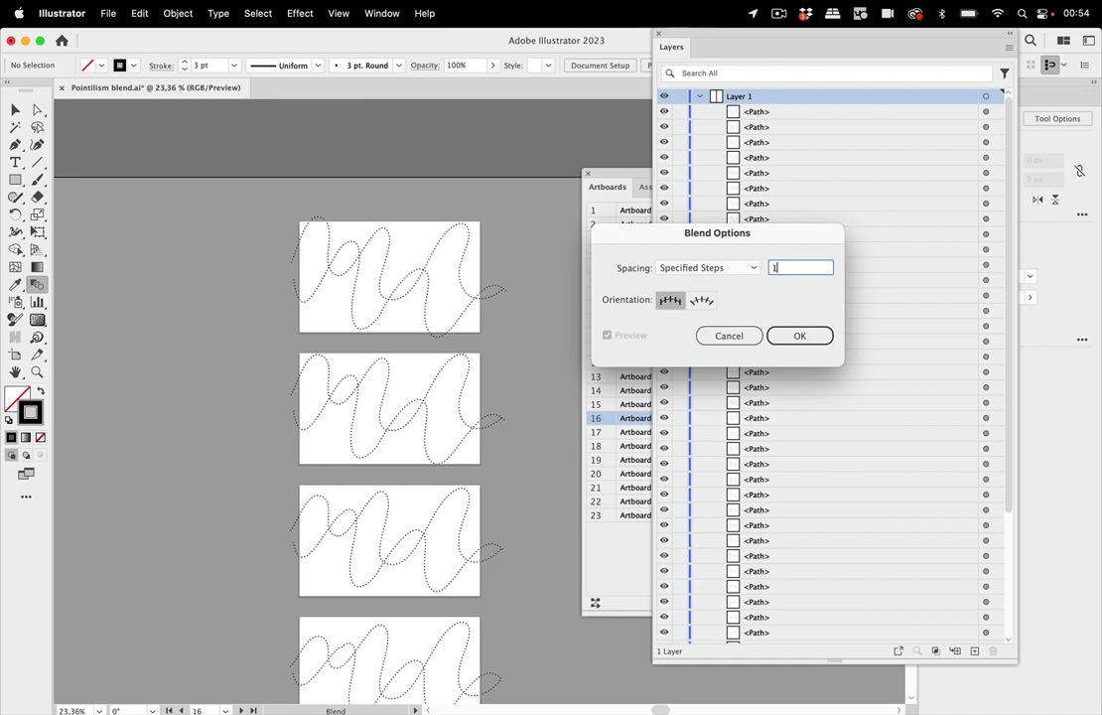
pyautogui.click(780, 335)
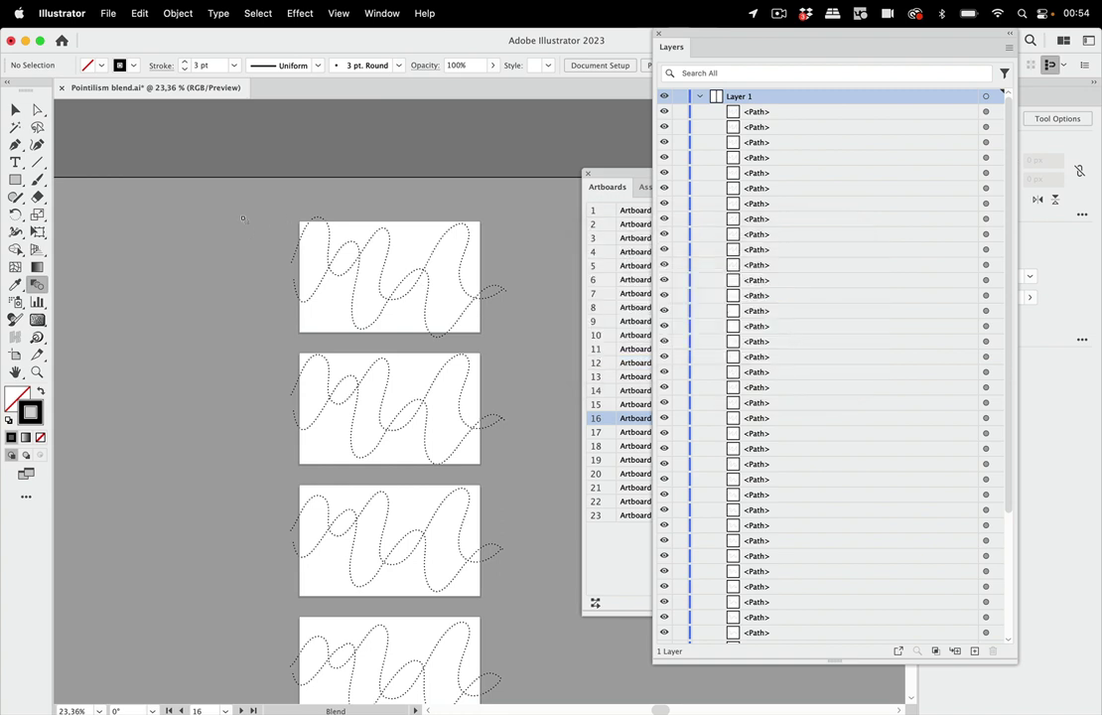
# Step: Blend the pair of dotted squiggles on each of the first three artboards
pyautogui.click(15, 110)
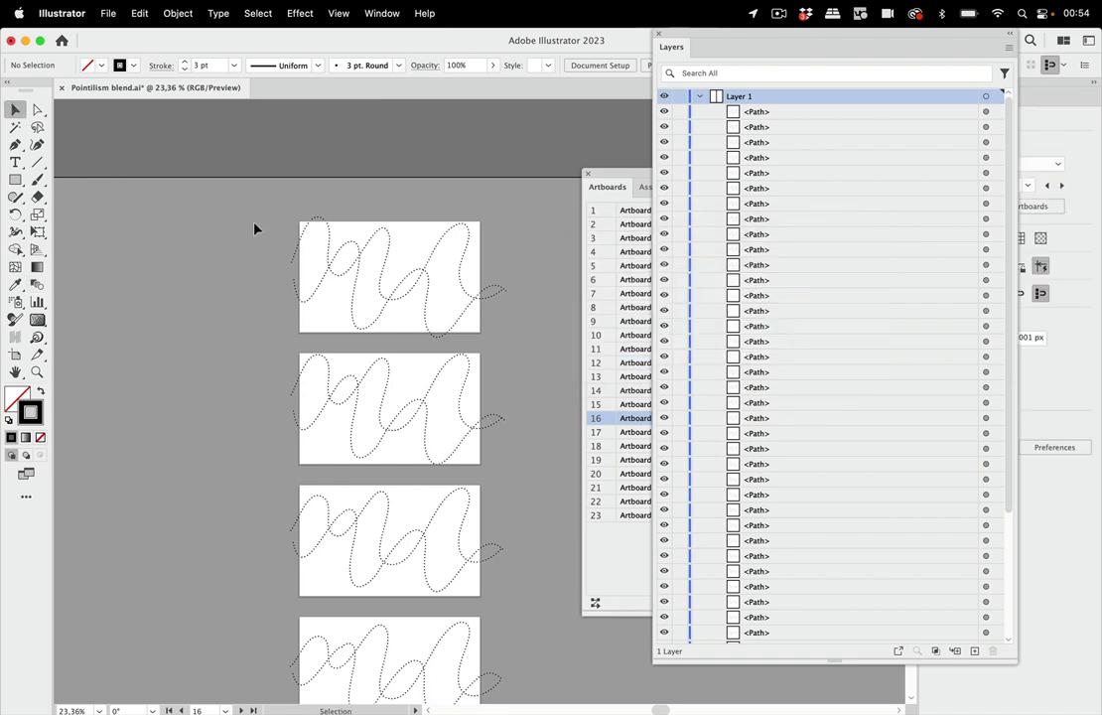
pyautogui.moveTo(262, 213); pyautogui.dragTo(371, 313)
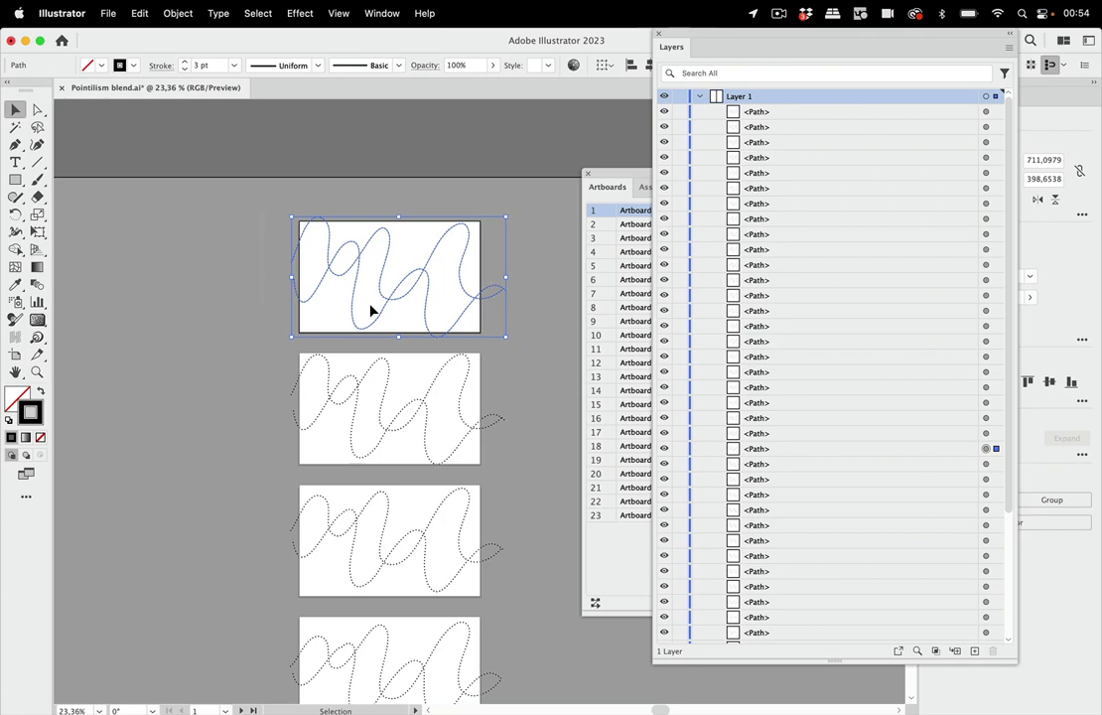
pyautogui.press('super+alt+b')
pyautogui.scroll(5, 383, 290)
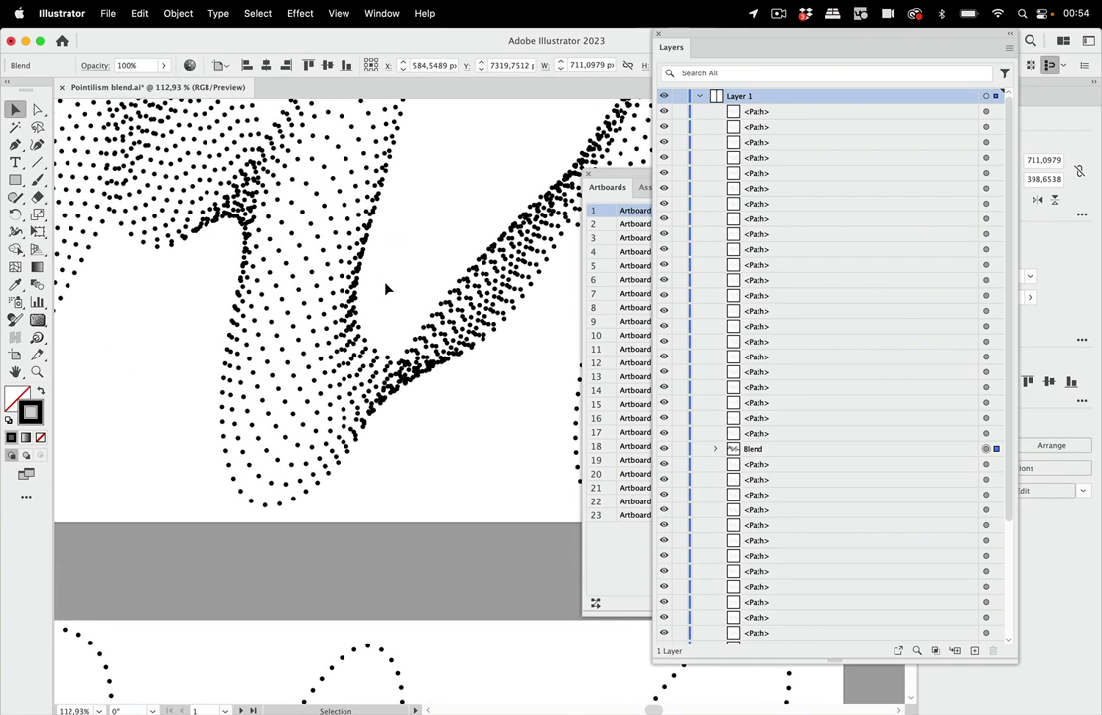
pyautogui.scroll(-5, 386, 288)
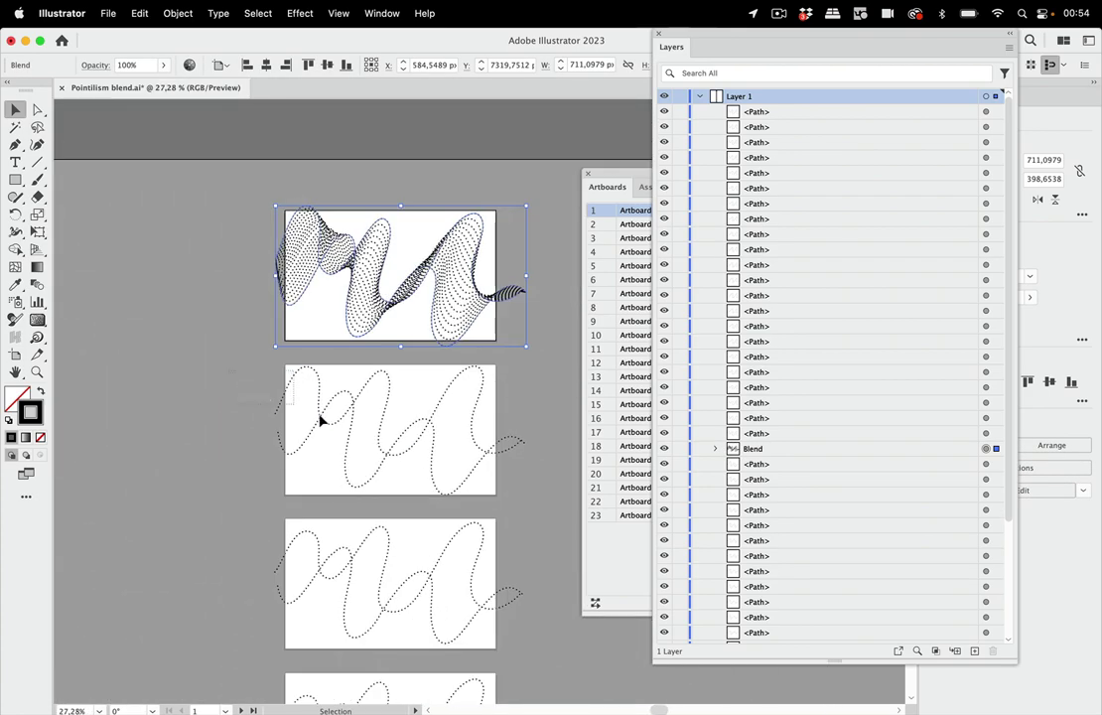
pyautogui.moveTo(319, 421); pyautogui.dragTo(393, 461)
pyautogui.press('super+alt+b')
pyautogui.scroll(-2, 395, 467)
pyautogui.scroll(-2, 395, 467)
pyautogui.moveTo(290, 393); pyautogui.dragTo(394, 450)
pyautogui.press('super+alt+b')
# Step: Blend the squiggle pairs on the remaining artboards through artboard 23
pyautogui.scroll(-4, 282, 344)
pyautogui.press('super+alt+b')
pyautogui.moveTo(283, 344)
pyautogui.mouseDown()
pyautogui.moveTo(365, 429)
pyautogui.moveTo(293, 316)
pyautogui.moveTo(406, 364)
pyautogui.mouseUp()
pyautogui.scroll(-4, 365, 429)
pyautogui.press('super+alt+b')
pyautogui.scroll(-5, 300, 310)
pyautogui.press('super+alt+b')
pyautogui.scroll(-3, 406, 364)
pyautogui.moveTo(286, 298); pyautogui.dragTo(409, 405)
pyautogui.press('super+alt+b')
pyautogui.scroll(-5, 376, 351)
pyautogui.press('super+alt+b')
pyautogui.moveTo(376, 352)
pyautogui.mouseDown()
pyautogui.moveTo(299, 312)
pyautogui.moveTo(389, 359)
pyautogui.mouseUp()
pyautogui.press('super+alt+b')
pyautogui.press('super+alt+b')
pyautogui.moveTo(298, 288)
pyautogui.mouseDown()
pyautogui.moveTo(378, 346)
pyautogui.moveTo(298, 297)
pyautogui.moveTo(378, 327)
pyautogui.mouseUp()
pyautogui.scroll(-4, 376, 345)
pyautogui.press('super+alt+b')
pyautogui.scroll(-4, 346, 423)
pyautogui.press('super+alt+b')
pyautogui.moveTo(298, 417); pyautogui.dragTo(398, 480)
pyautogui.press('super+alt+b')
pyautogui.scroll(-1, 398, 481)
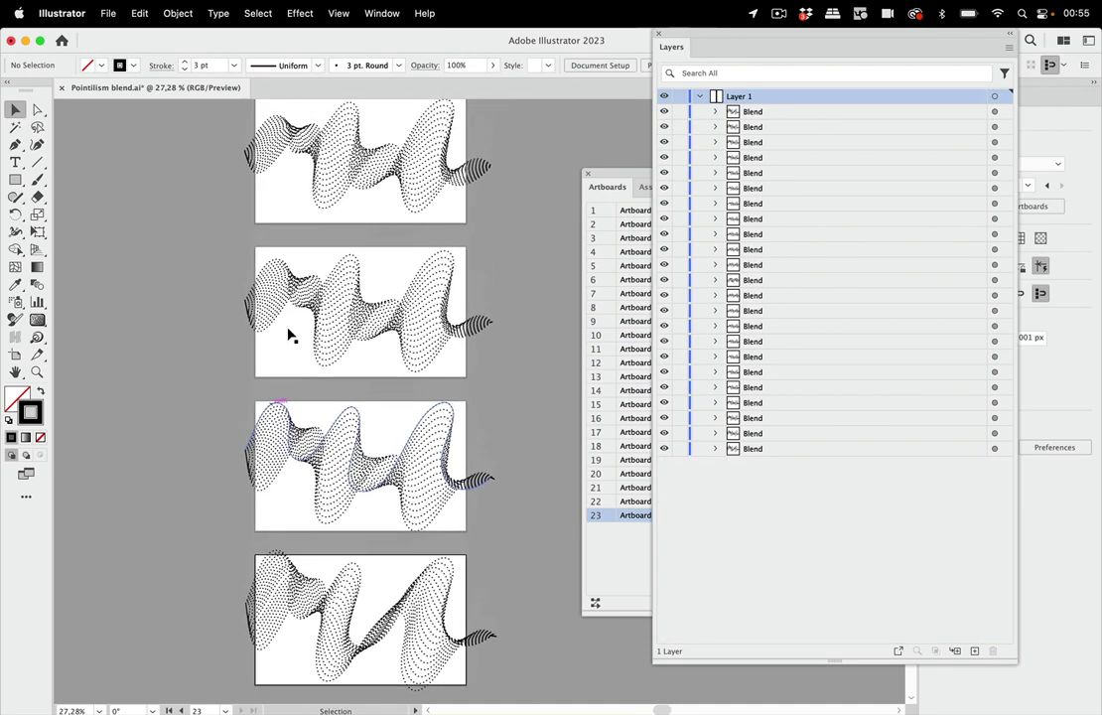
pyautogui.scroll(1, 290, 337)
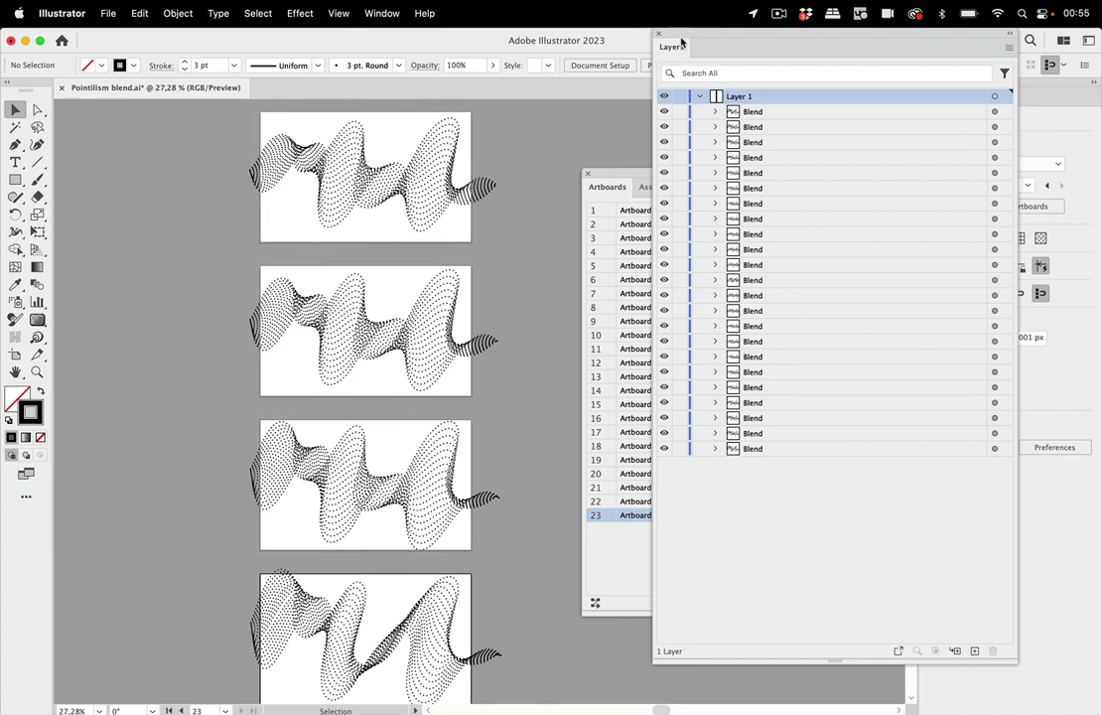
# Step: Close the Layers and Artboards panels and open the GIFStudio extension
pyautogui.click(659, 33)
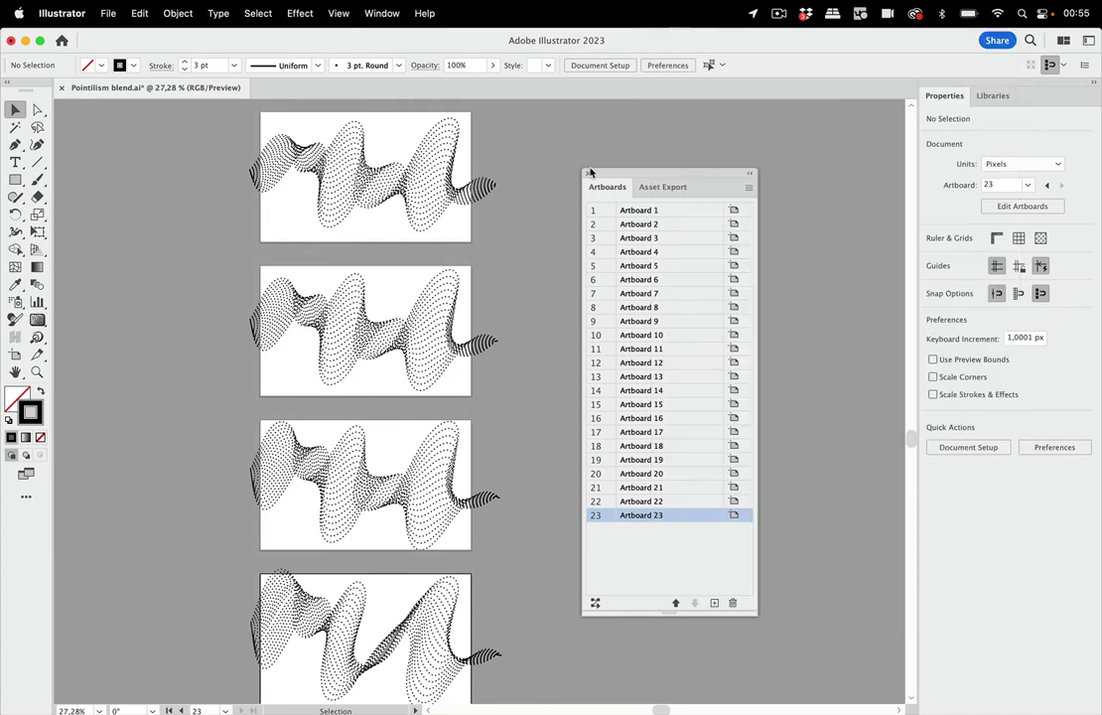
pyautogui.click(587, 174)
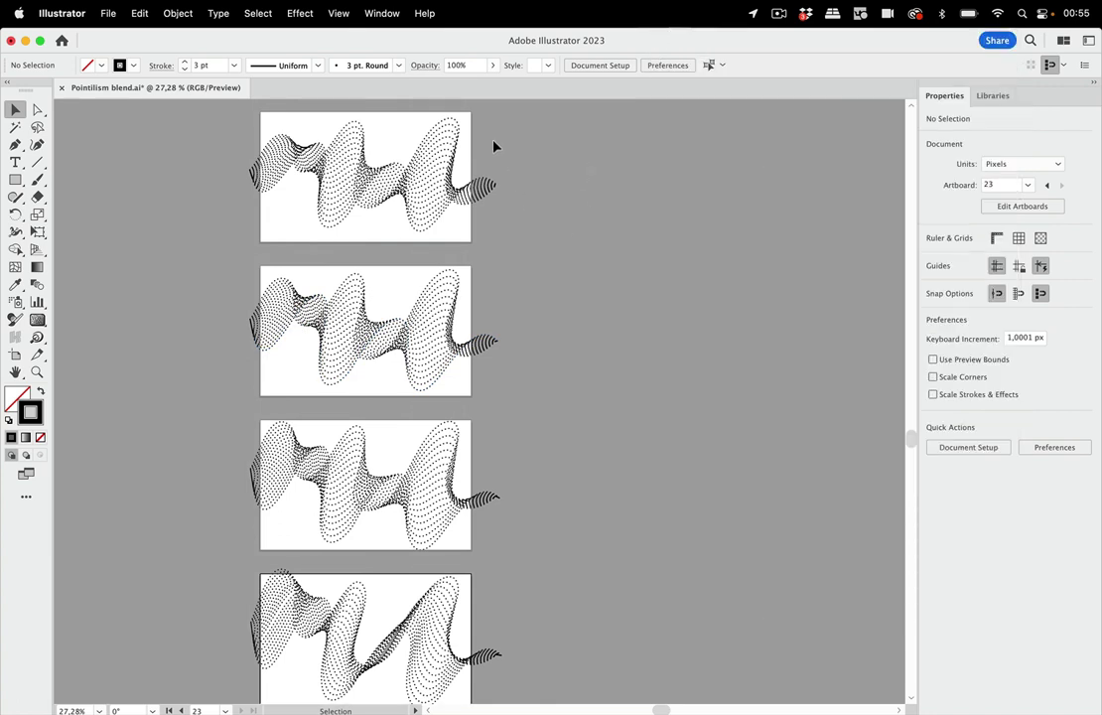
pyautogui.click(382, 13)
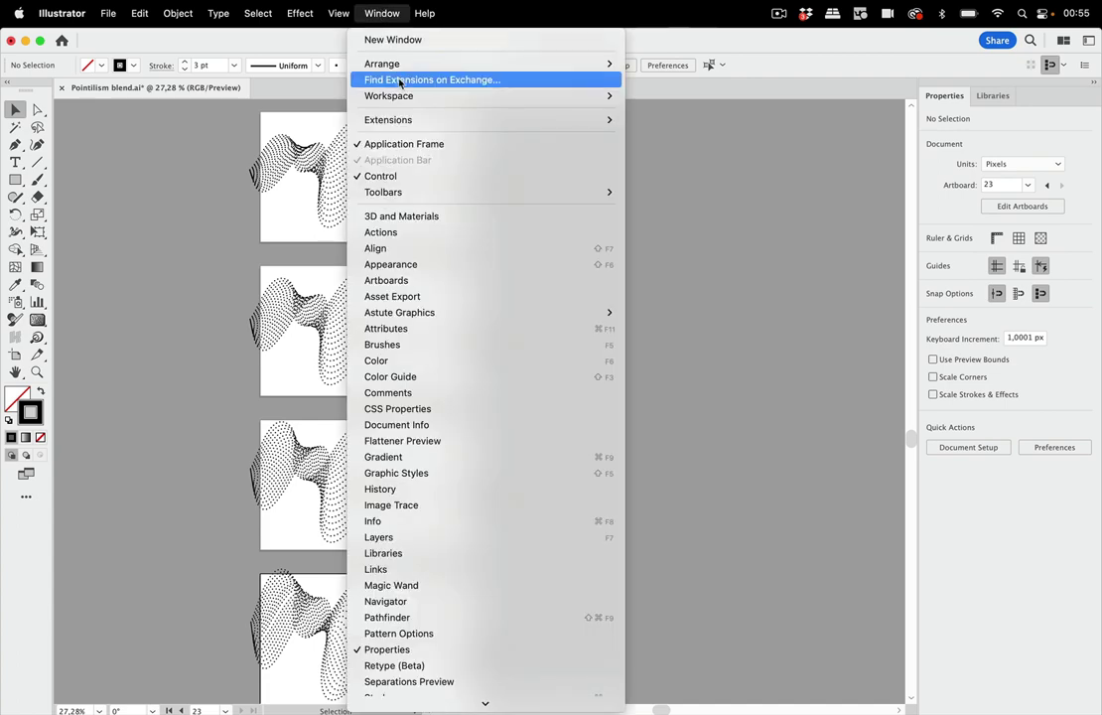
pyautogui.moveTo(413, 121)
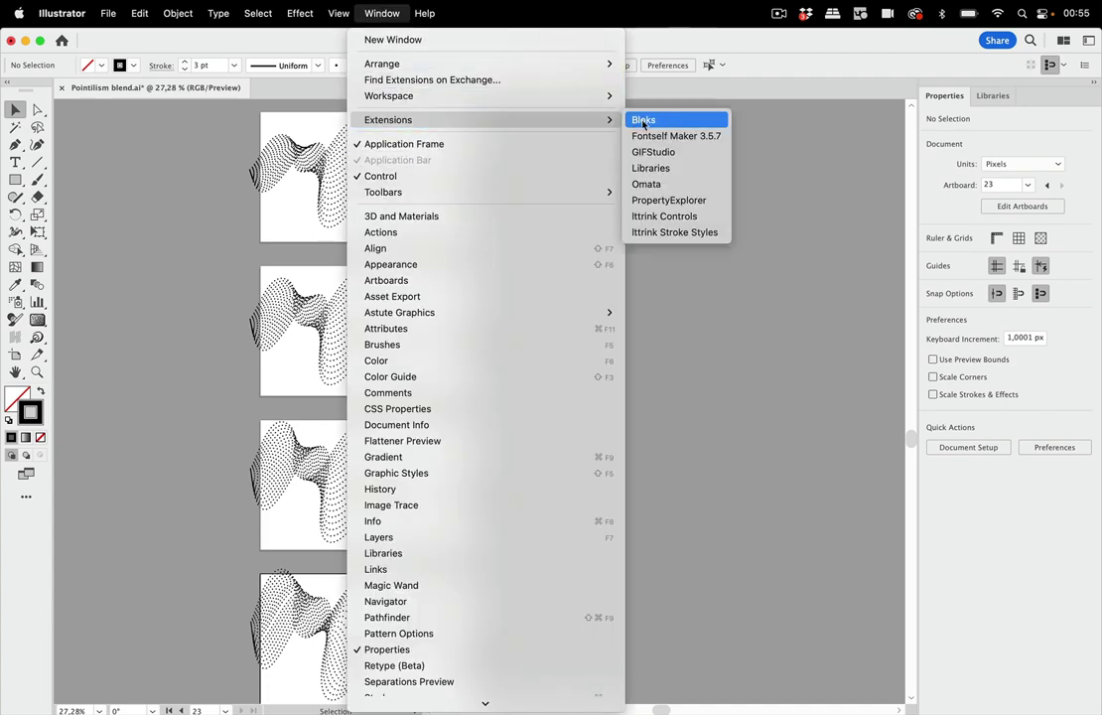
pyautogui.click(681, 157)
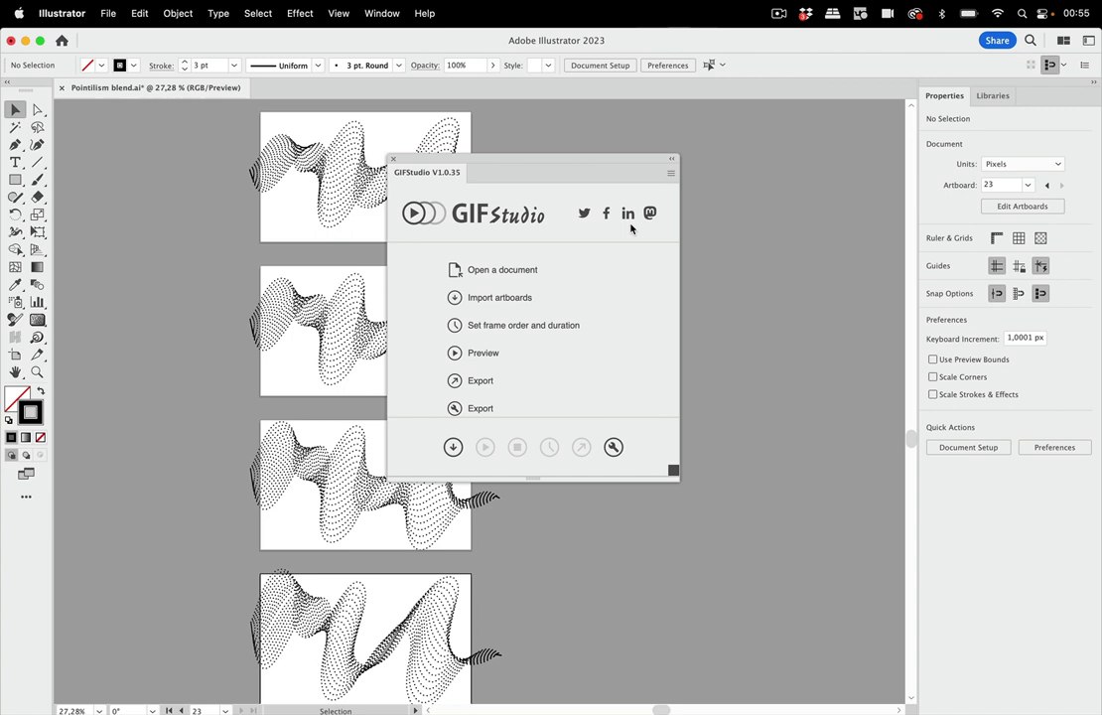
pyautogui.moveTo(581, 167); pyautogui.dragTo(754, 148)
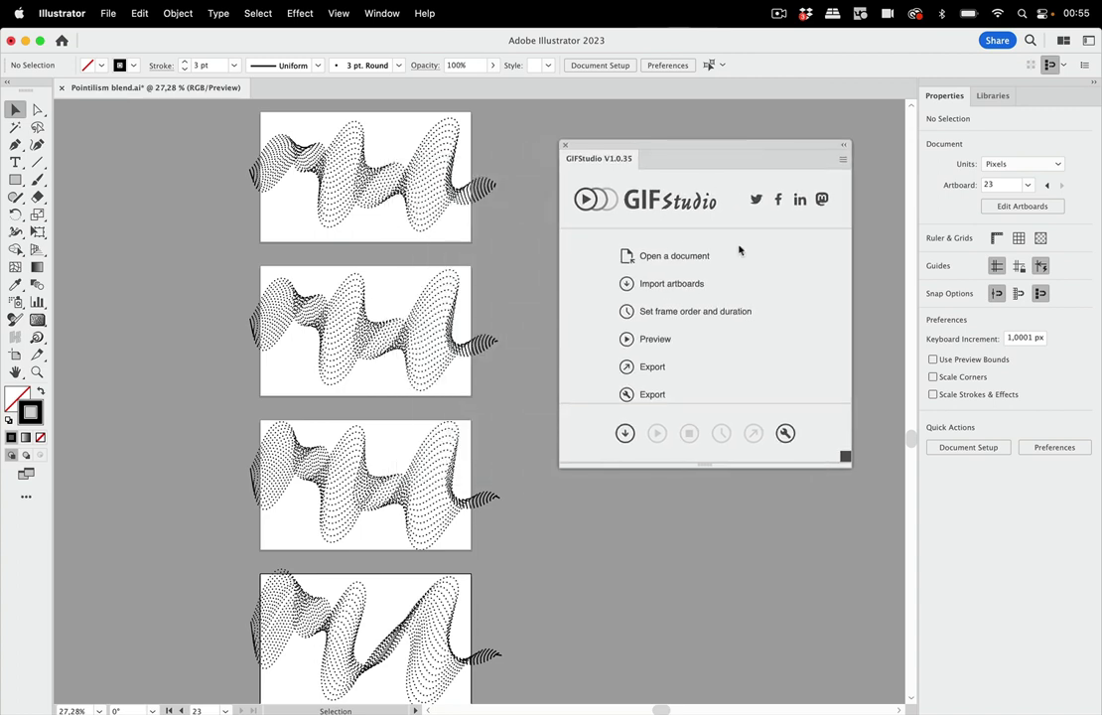
# Step: Import all 23 artboards into GIFStudio as 0,25 s frames and enlarge the panel
pyautogui.click(624, 432)
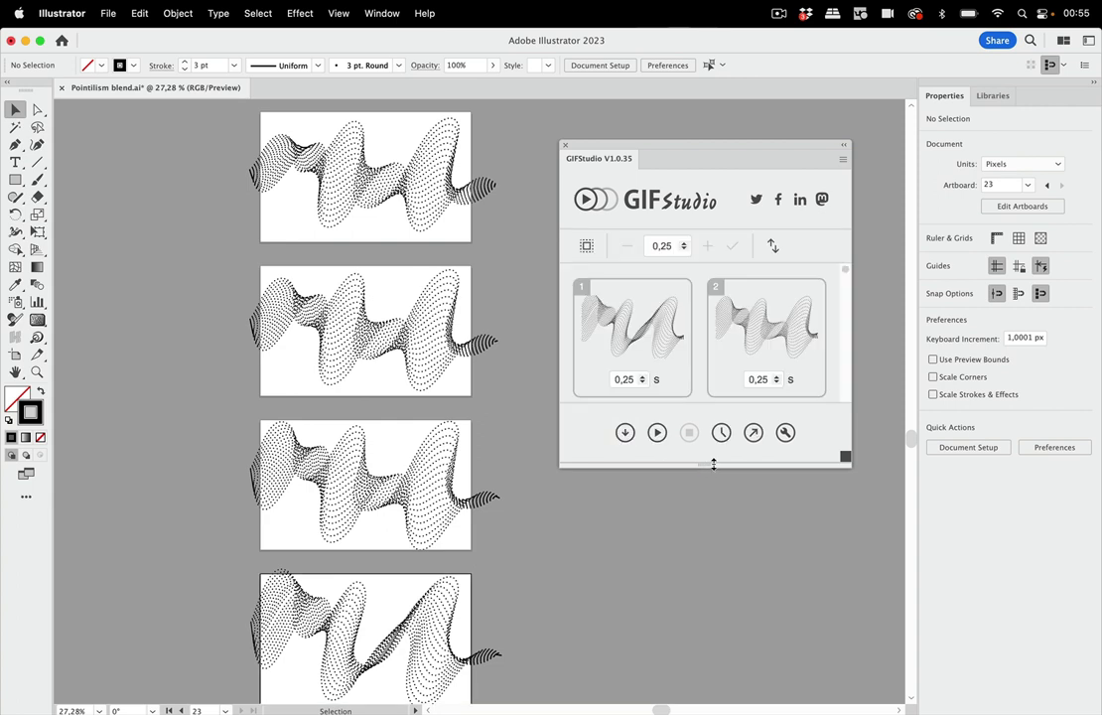
pyautogui.moveTo(712, 482); pyautogui.dragTo(712, 693)
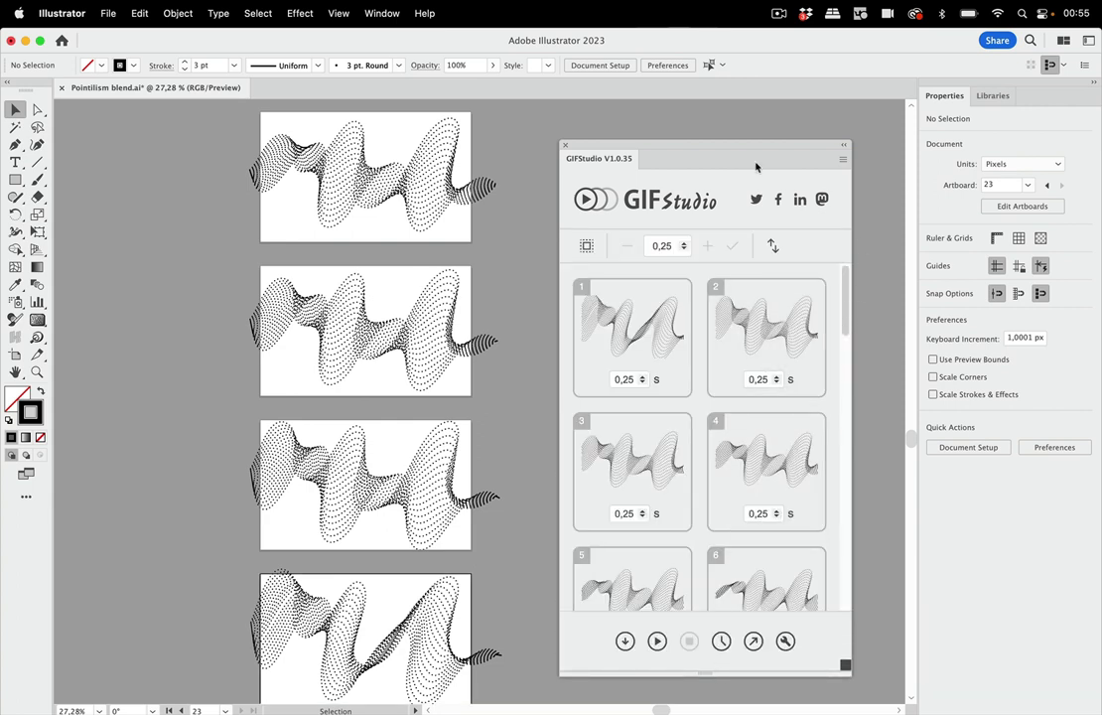
pyautogui.moveTo(753, 147); pyautogui.dragTo(705, 114)
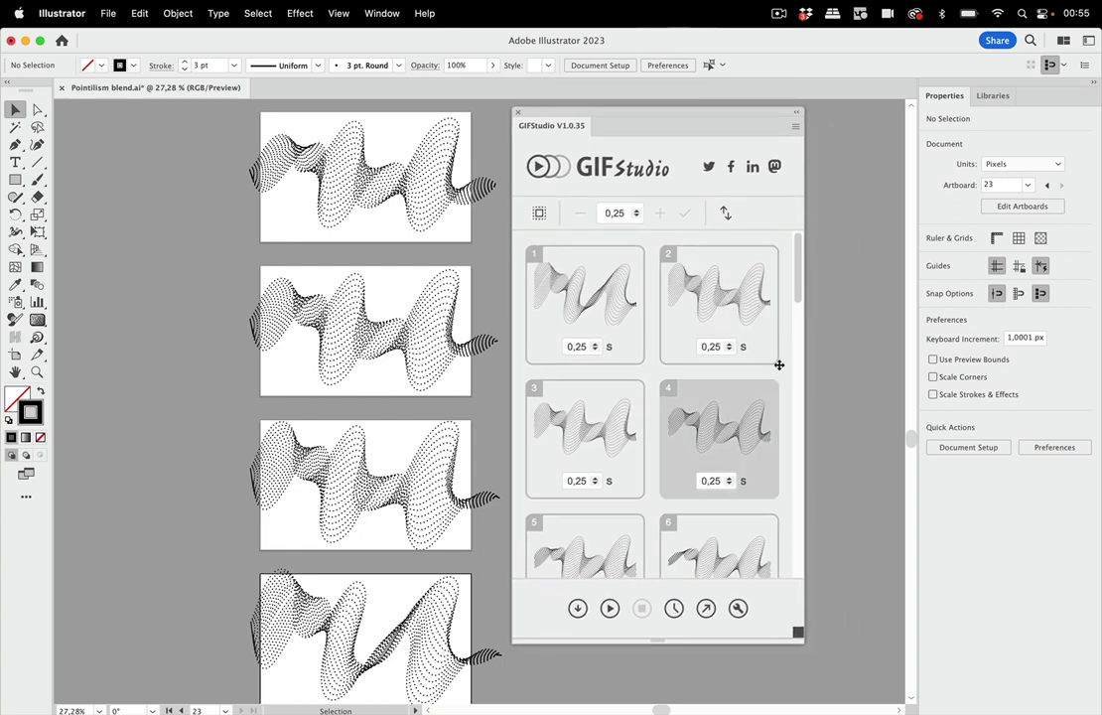
pyautogui.scroll(-10, 797, 295)
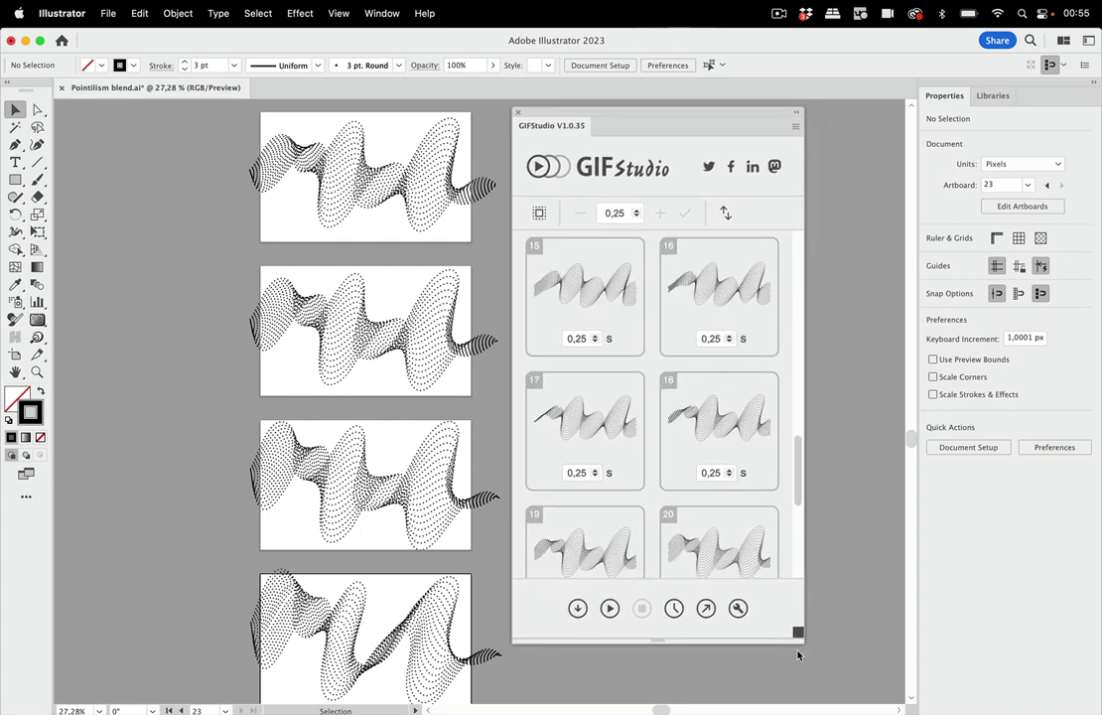
pyautogui.scroll(-5, 801, 507)
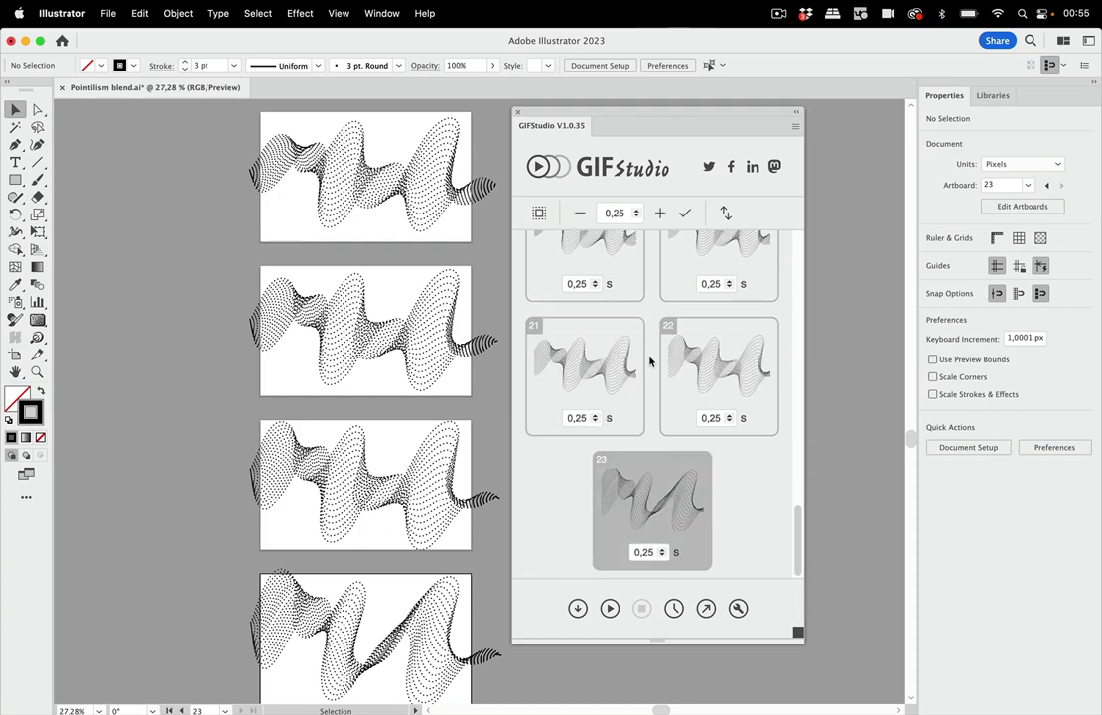
# Step: Select all frames and set their shared duration to 0,1 seconds
pyautogui.scroll(15, 650, 362)
pyautogui.click(583, 288)
pyautogui.press('super+a')
pyautogui.click(618, 212)
pyautogui.press('BackSpace')
pyautogui.press('BackSpace')
pyautogui.write('1')
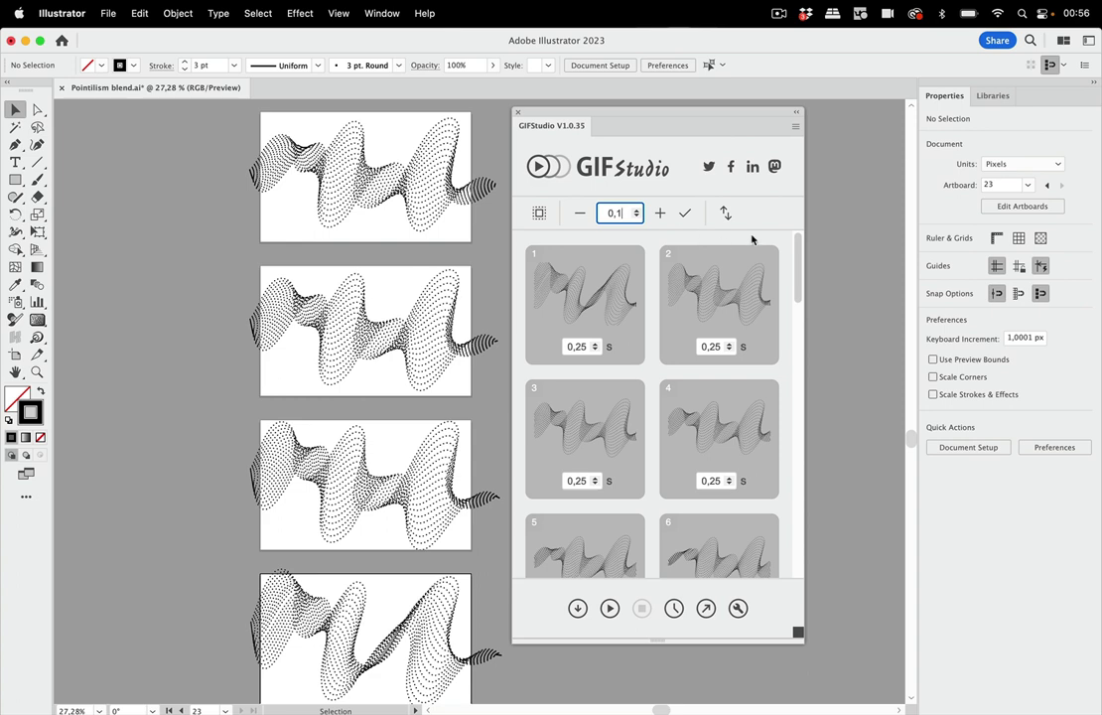
pyautogui.click(685, 214)
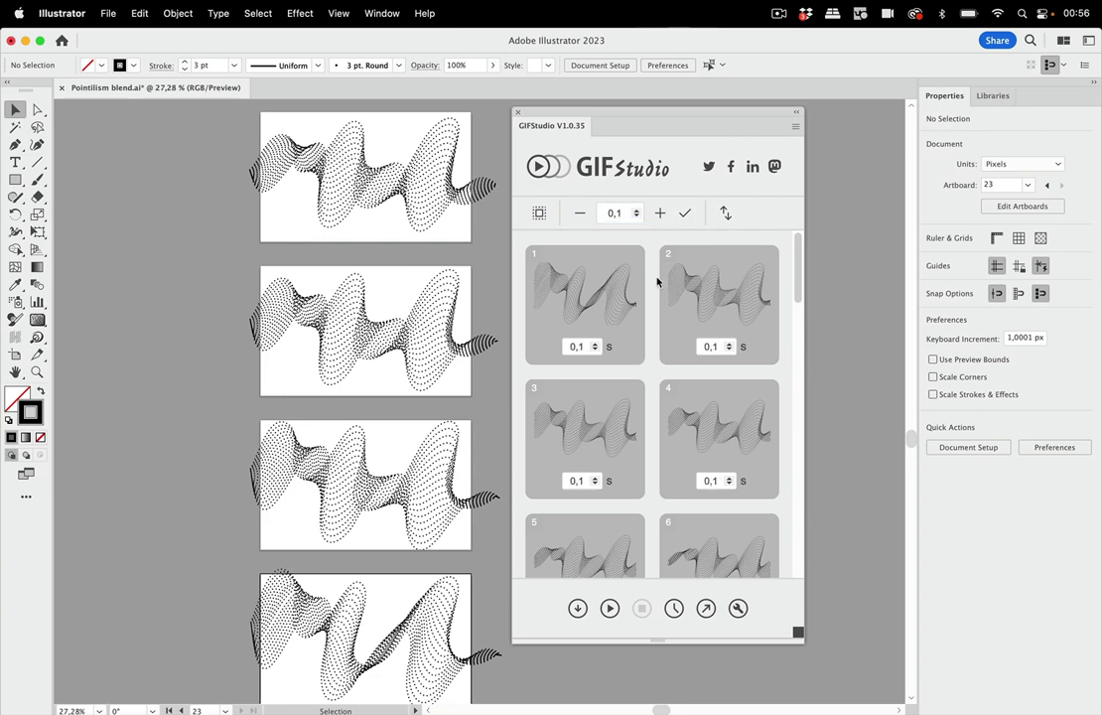
# Step: Widen and recentre the GIFStudio panel to show five frames per row
pyautogui.scroll(-10, 733, 407)
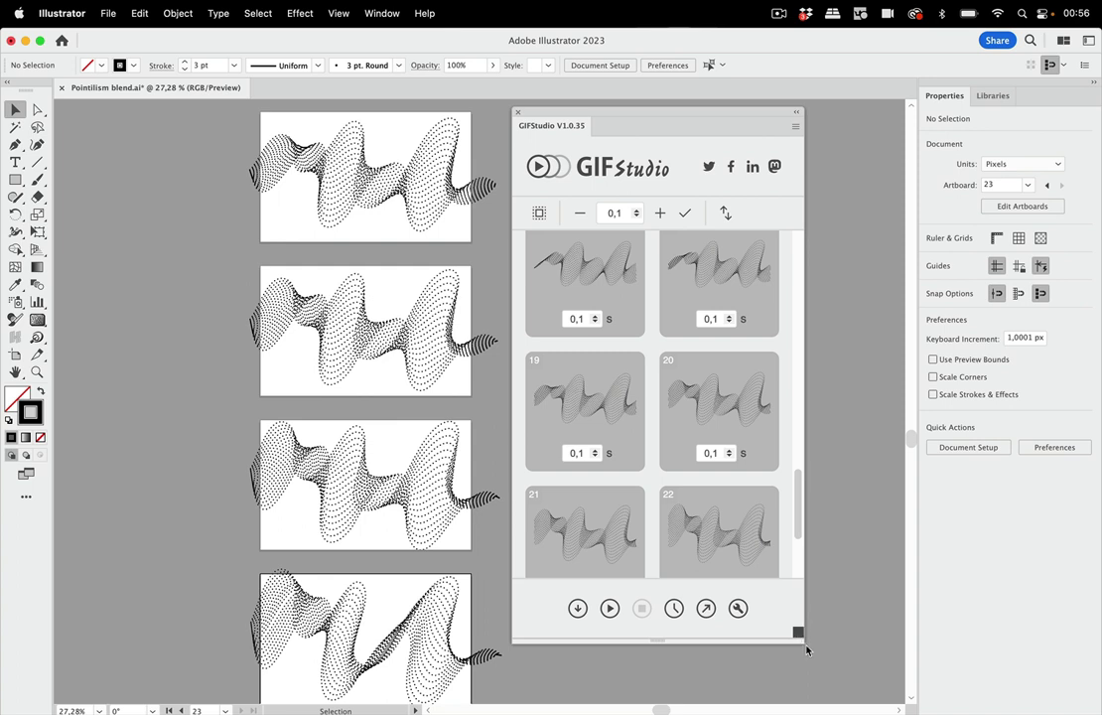
pyautogui.moveTo(801, 640); pyautogui.dragTo(1073, 619)
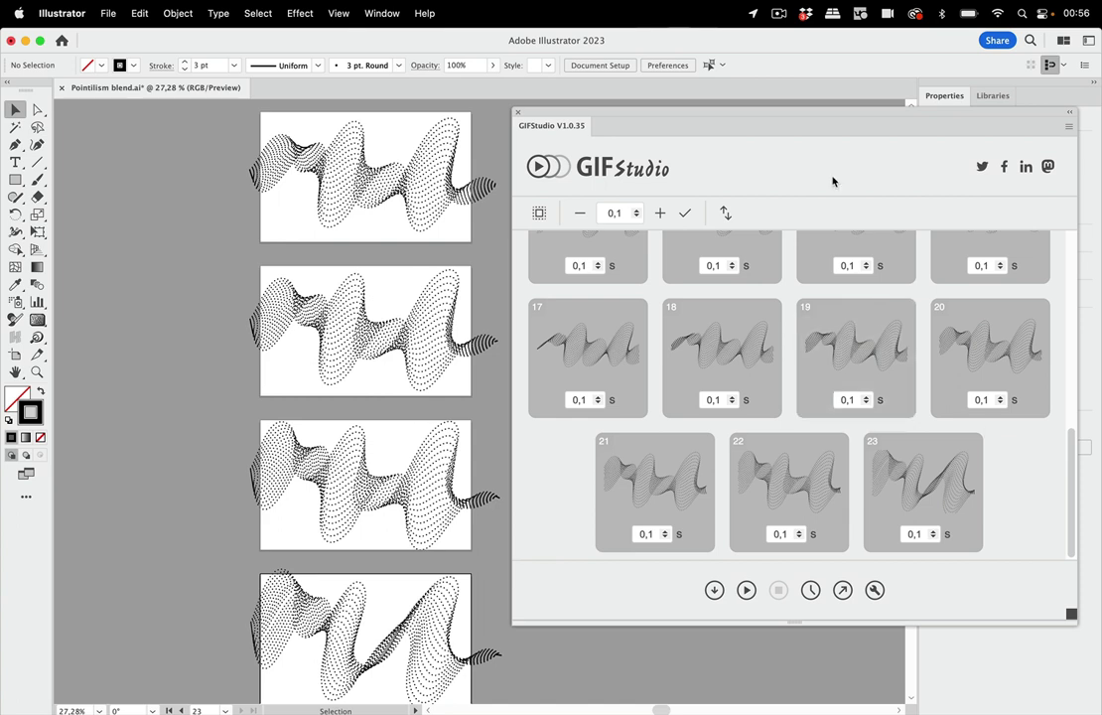
pyautogui.moveTo(790, 112); pyautogui.dragTo(481, 74)
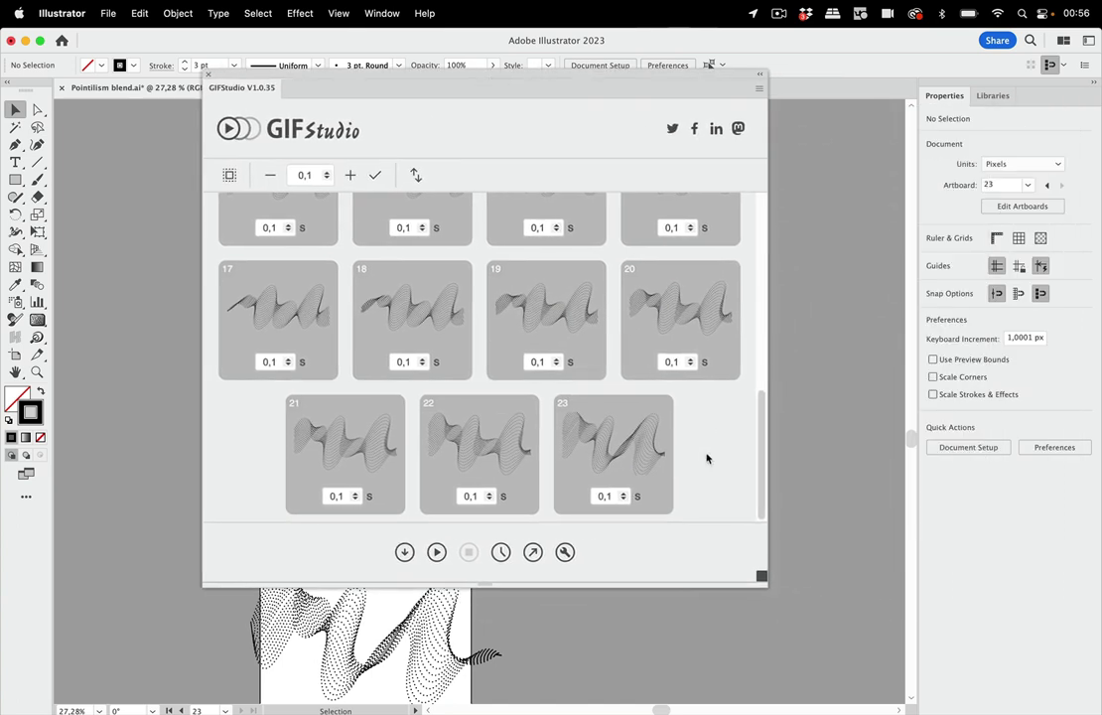
pyautogui.moveTo(765, 576); pyautogui.dragTo(994, 654)
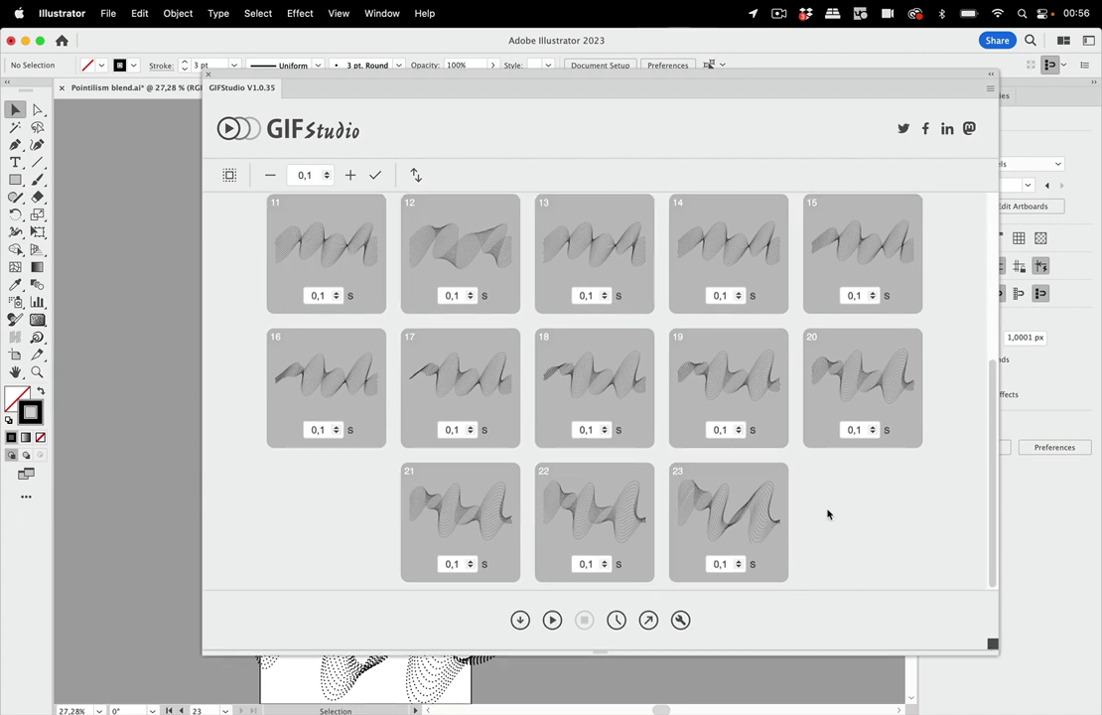
# Step: Preview the dotted-wave animation, then export it as Pointilism blend.gif to the Desktop
pyautogui.scroll(5, 593, 521)
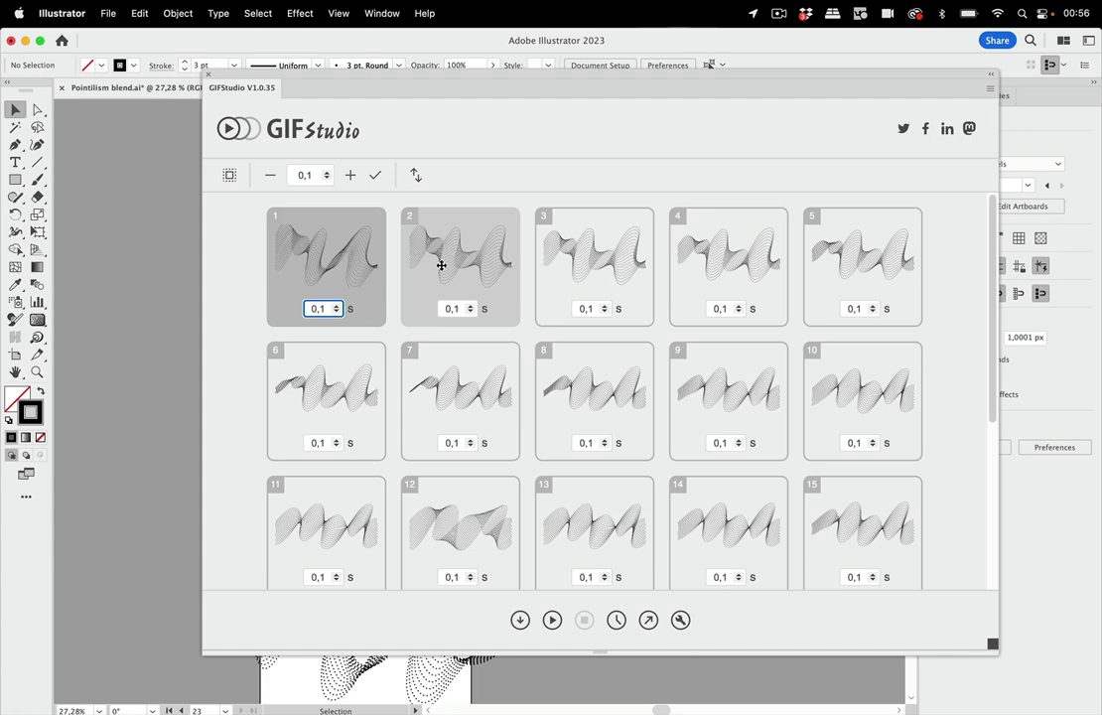
pyautogui.keyDown('shift'); pyautogui.click(809, 288); pyautogui.keyUp('shift')
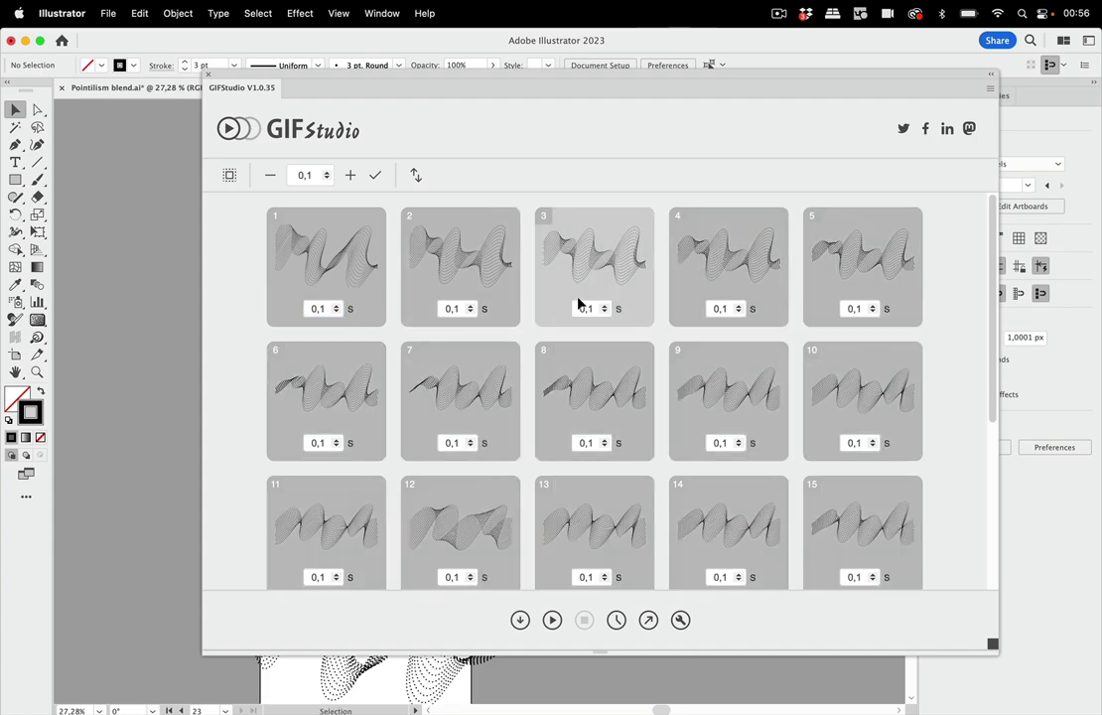
pyautogui.scroll(-5, 581, 303)
pyautogui.scroll(5, 820, 411)
pyautogui.scroll(-5, 803, 418)
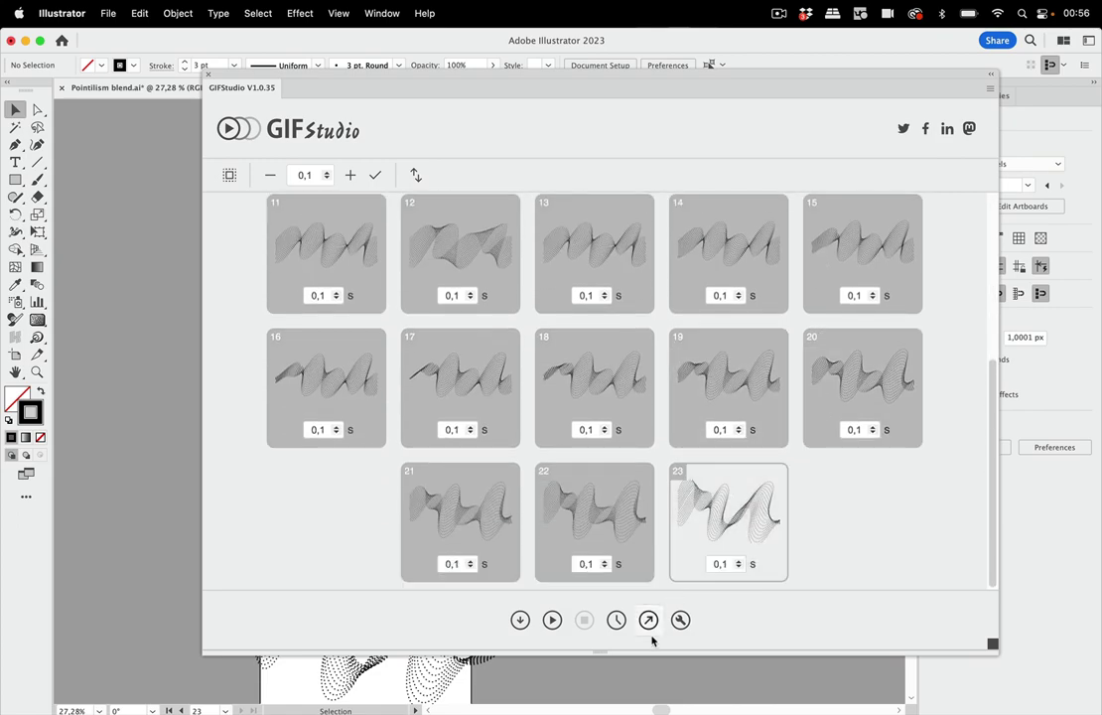
pyautogui.click(552, 620)
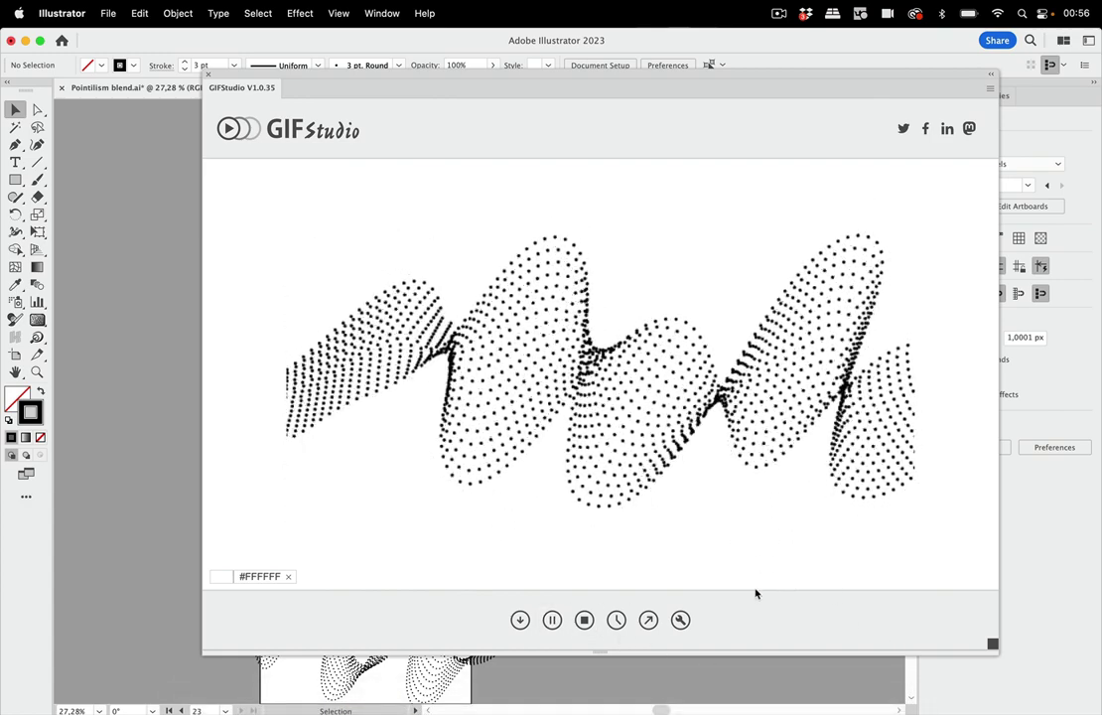
pyautogui.click(649, 622)
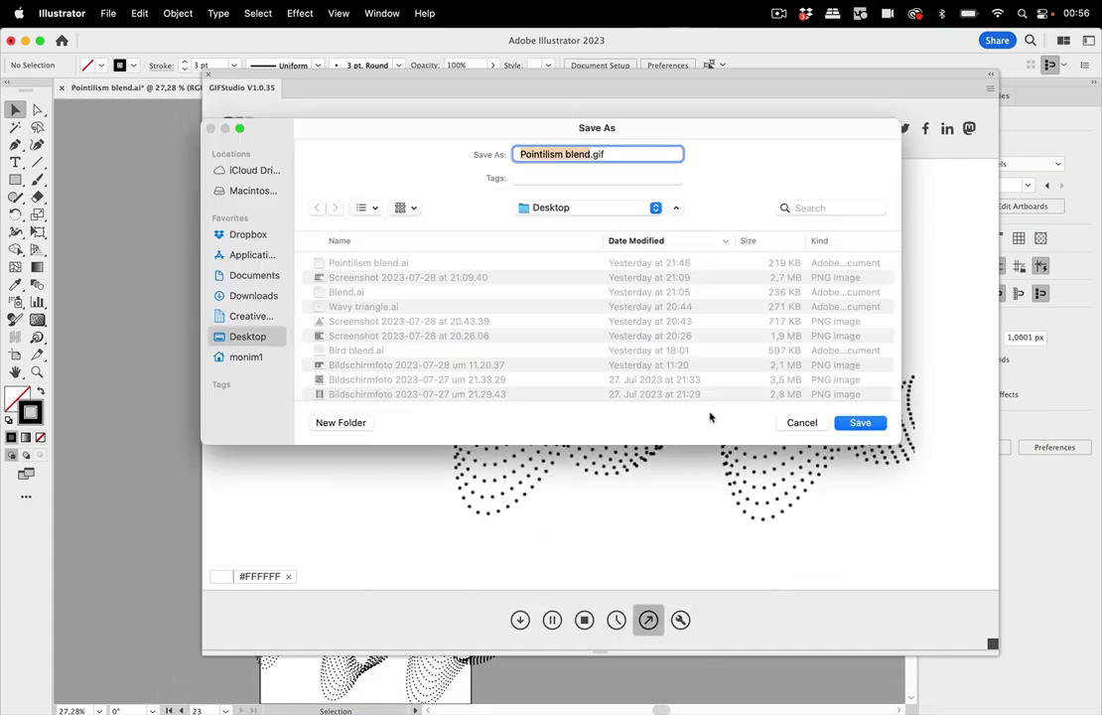
pyautogui.click(860, 423)
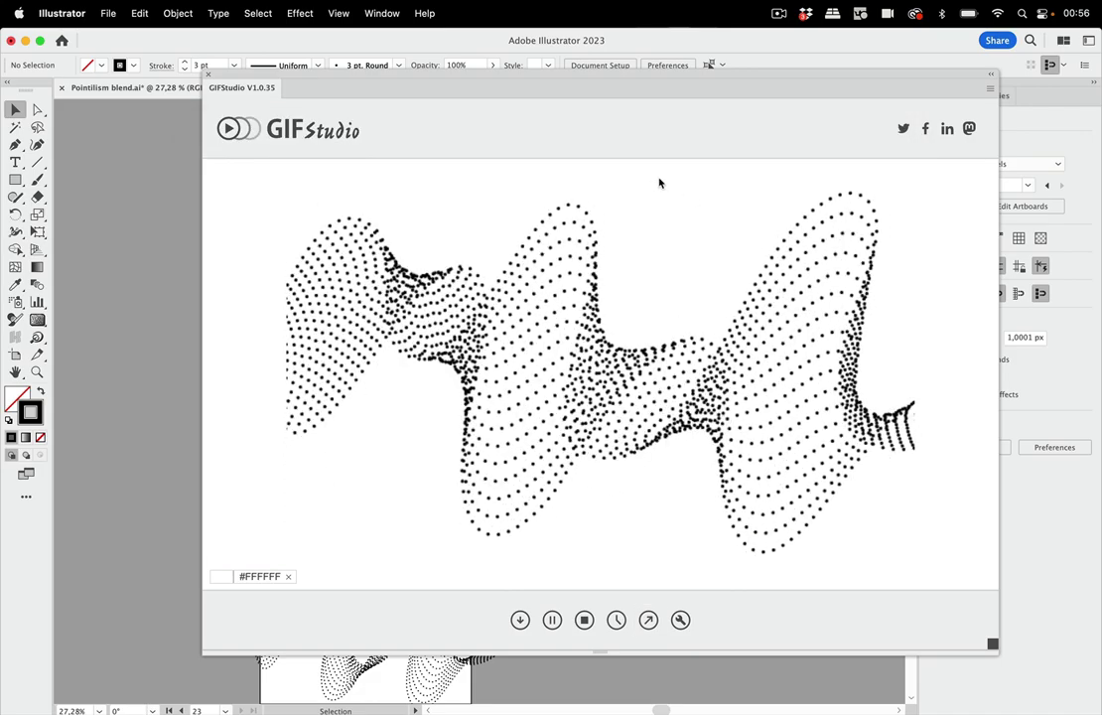